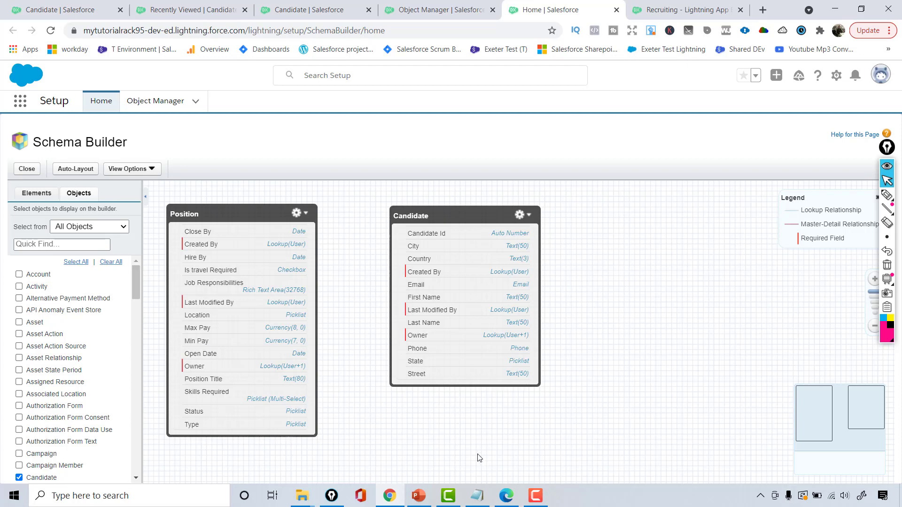
# Review the preceding Candidate fields slide in PowerPoint, then return to Schema Builder in Chrome.
pyautogui.click(415, 501)
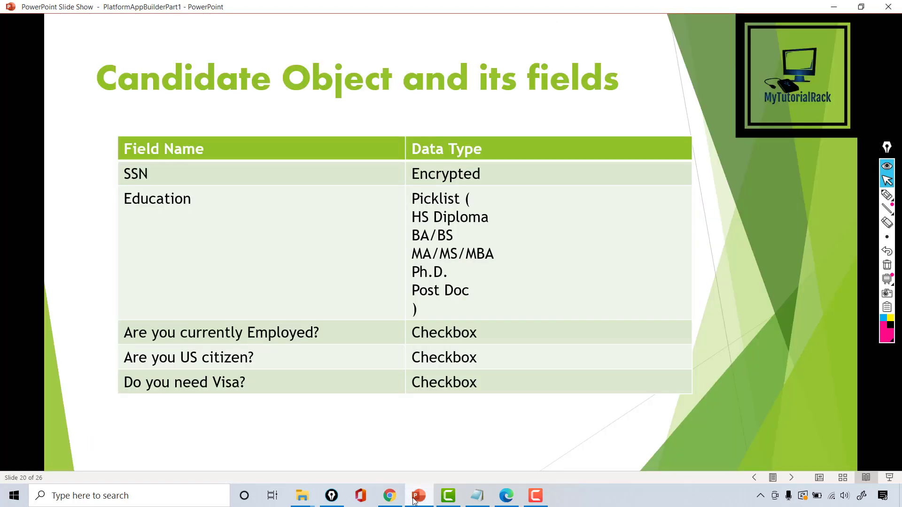
pyautogui.click(754, 478)
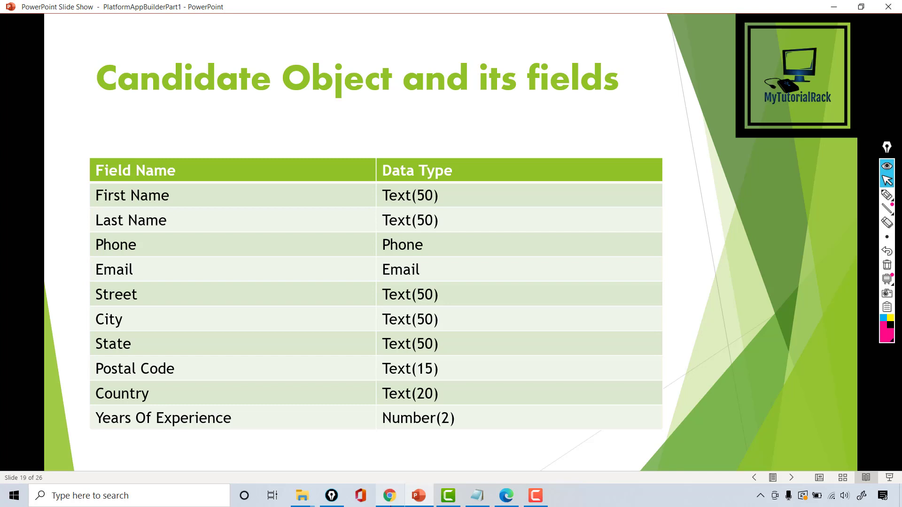
pyautogui.click(389, 498)
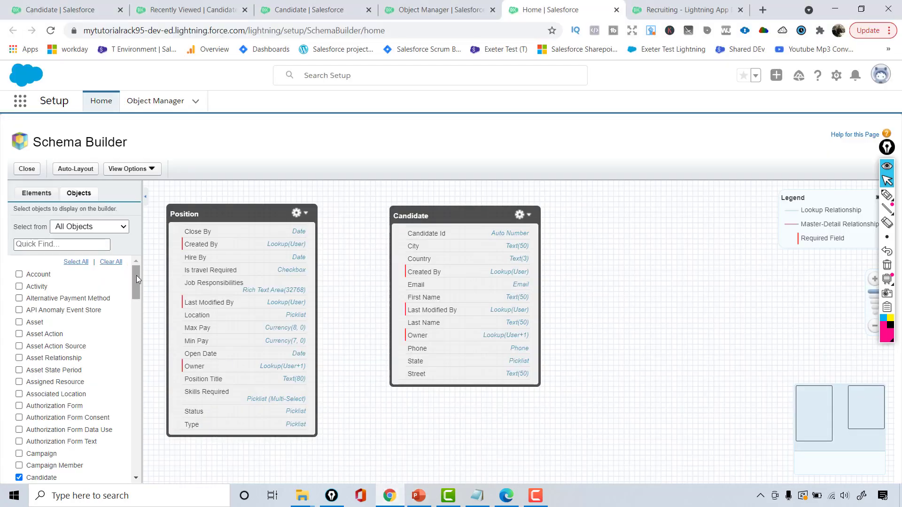
# Find the Position object with the quick filter "po" and remove it from the schema canvas.
pyautogui.moveTo(136, 275); pyautogui.dragTo(136, 306)
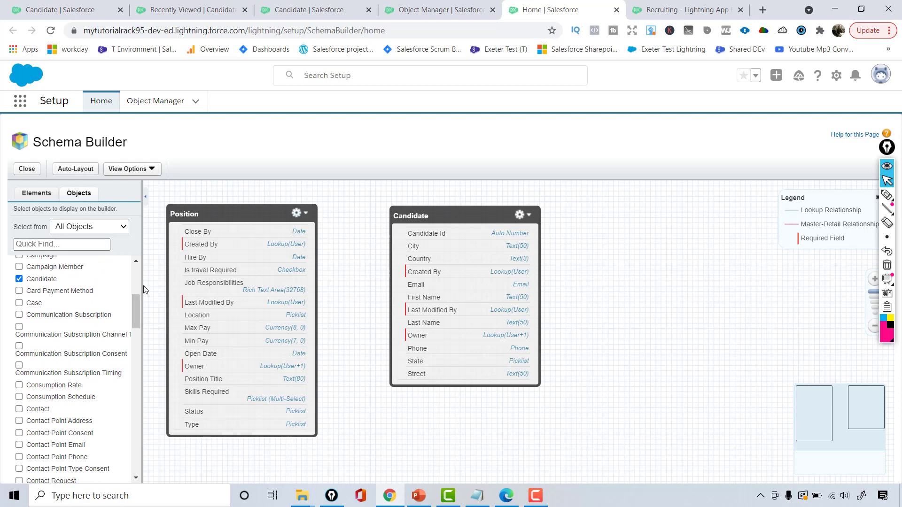
pyautogui.moveTo(134, 305); pyautogui.dragTo(135, 275)
pyautogui.click(69, 244)
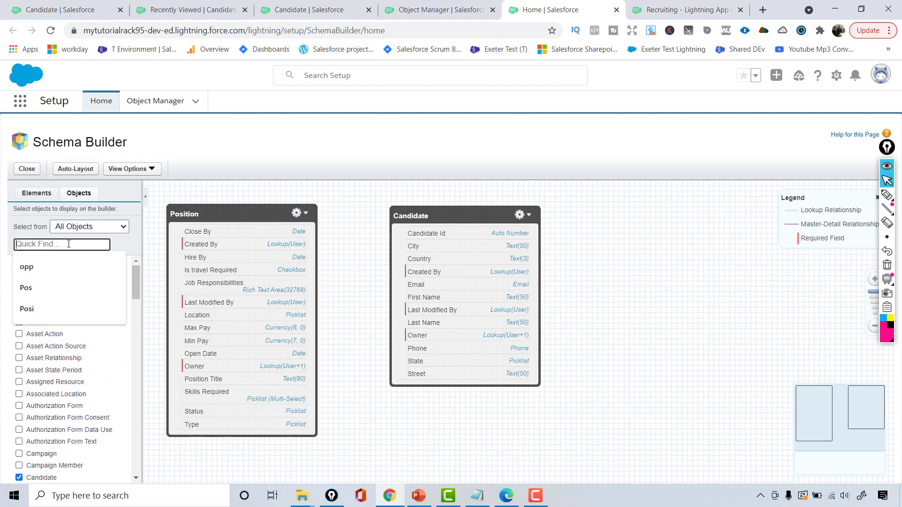
pyautogui.write('po')
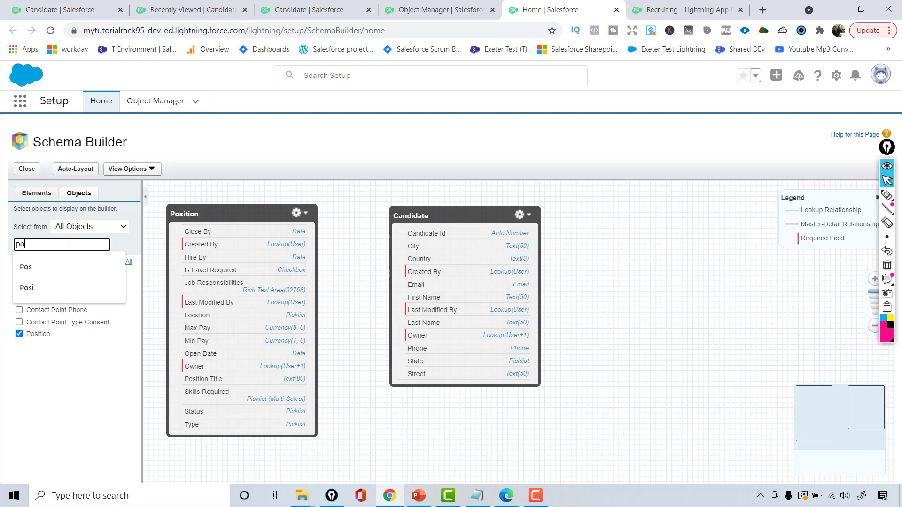
pyautogui.click(39, 334)
pyautogui.click(40, 336)
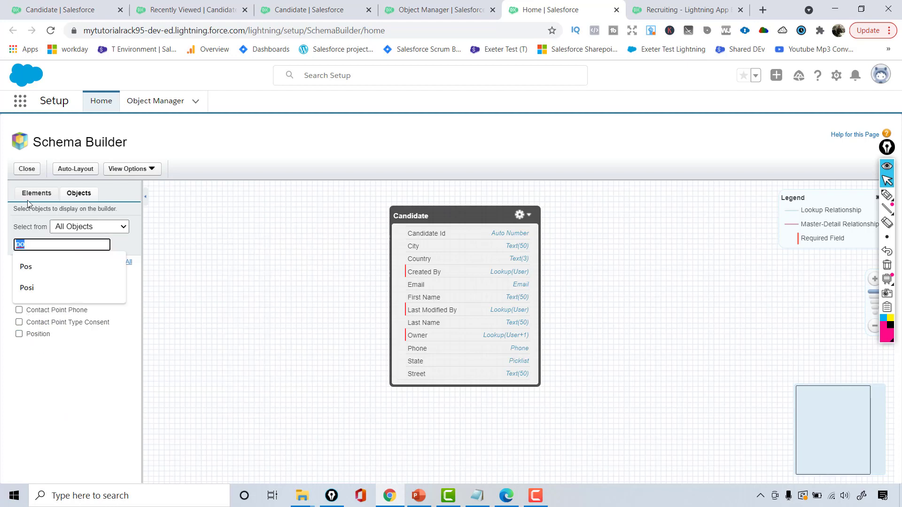
# Create and save a Number field labelled "Years of Experience" with length 2 on the Candidate object.
pyautogui.click(42, 190)
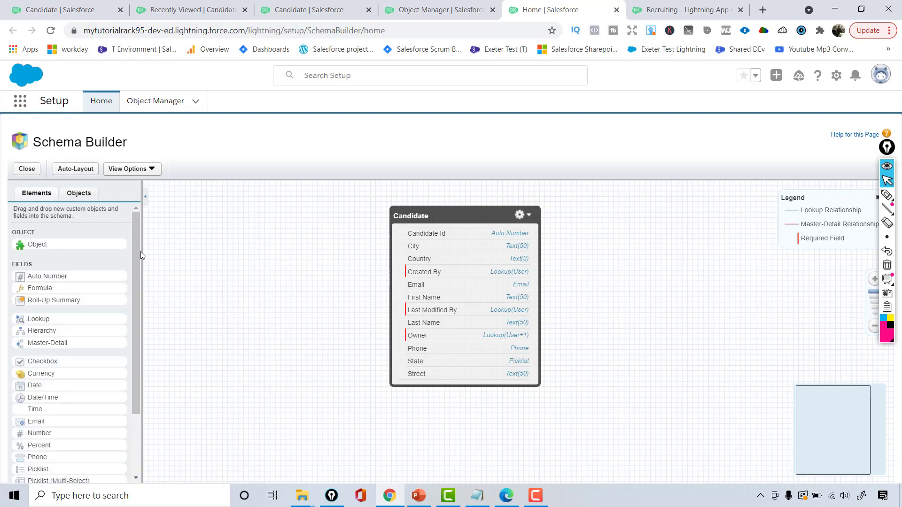
pyautogui.moveTo(139, 254); pyautogui.dragTo(141, 306)
pyautogui.moveTo(47, 364); pyautogui.dragTo(443, 304)
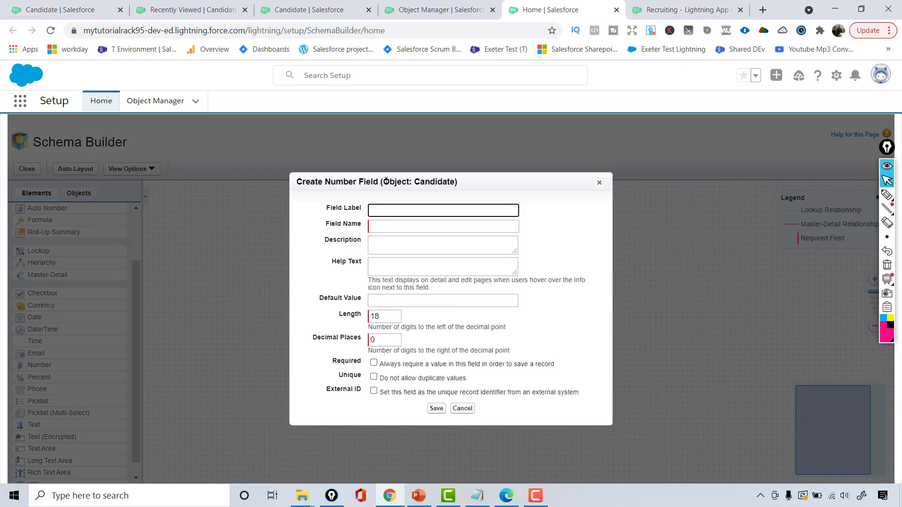
pyautogui.write('Years of Experience')
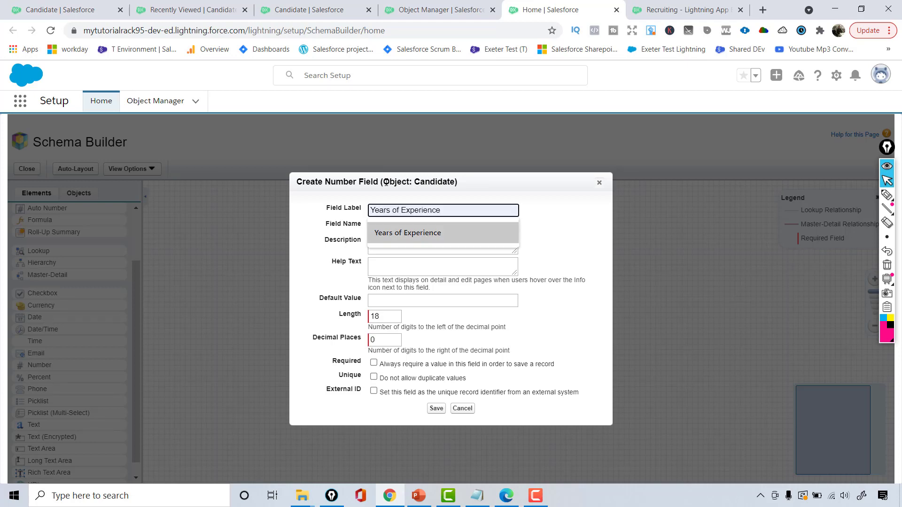
pyautogui.click(380, 232)
pyautogui.press('Tab')
pyautogui.doubleClick(373, 317)
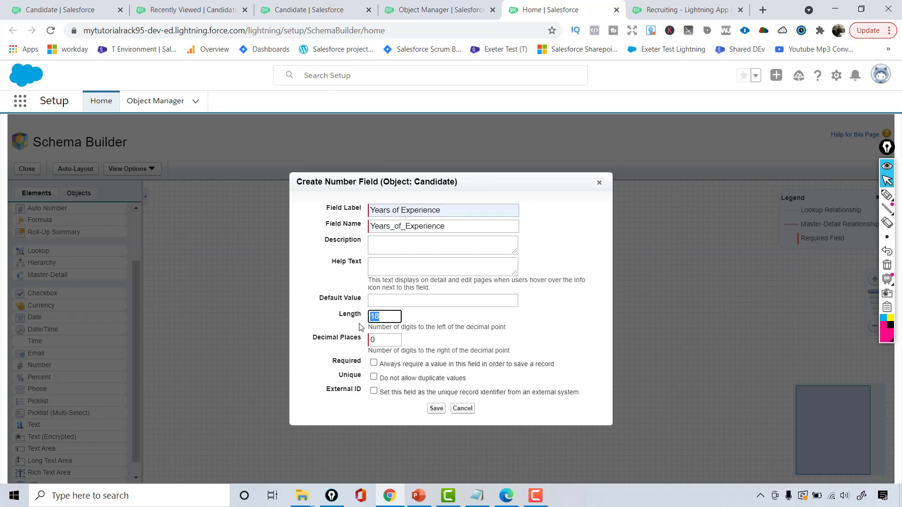
pyautogui.write('2')
pyautogui.click(435, 408)
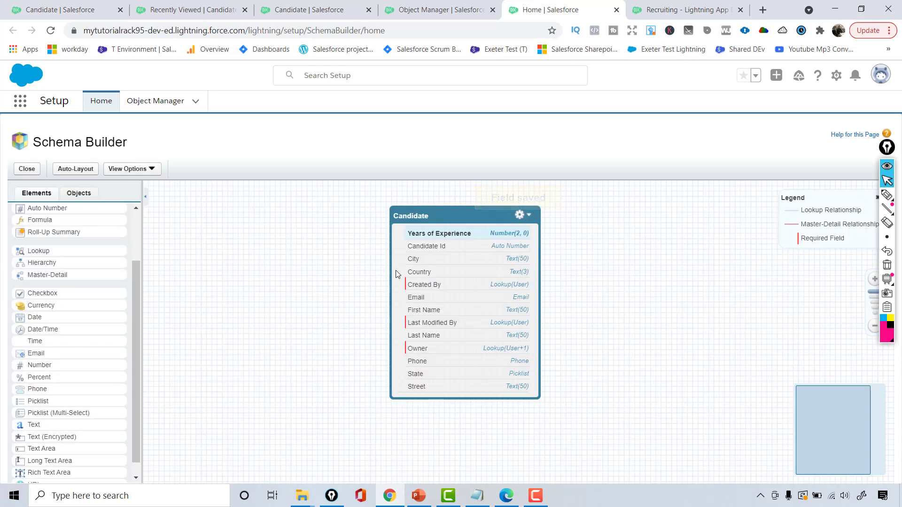
# Add a Text (Encrypted) field to the Candidate object with label and name SSN and length 10.
pyautogui.moveTo(137, 351); pyautogui.dragTo(137, 374)
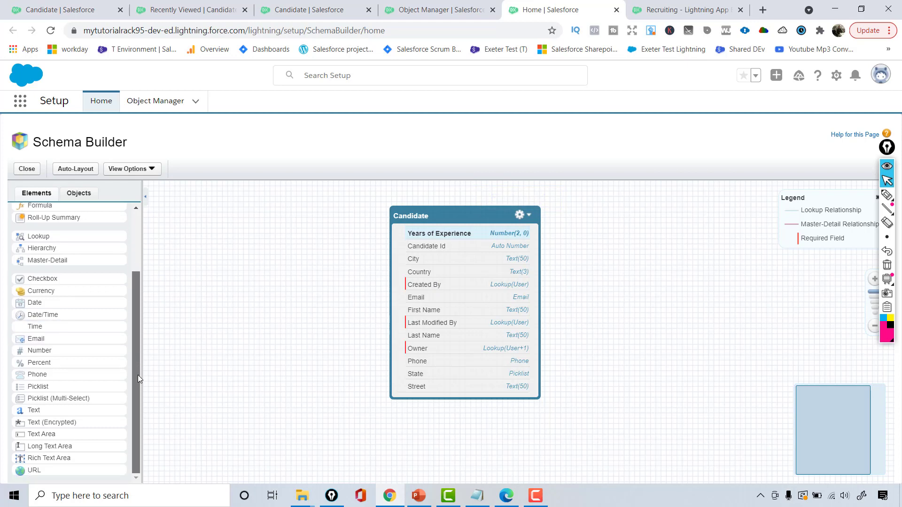
pyautogui.moveTo(62, 426); pyautogui.dragTo(430, 307)
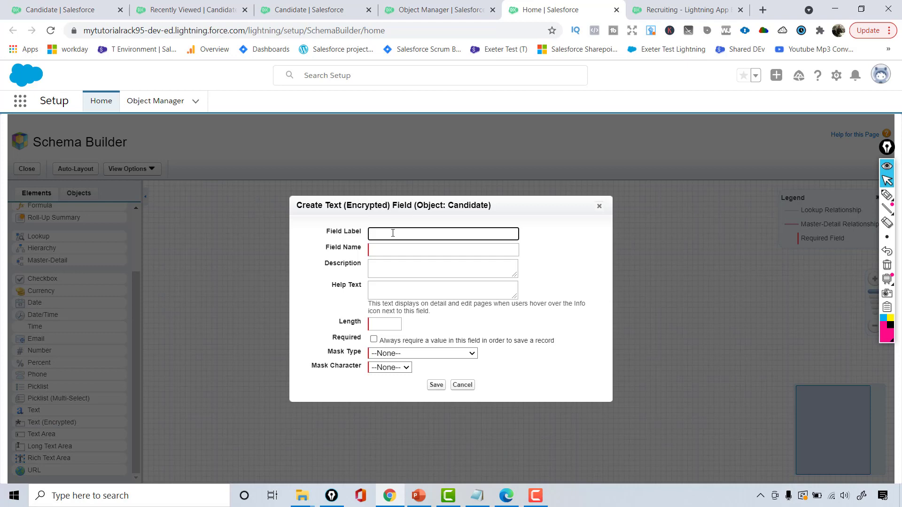
pyautogui.write('SSN')
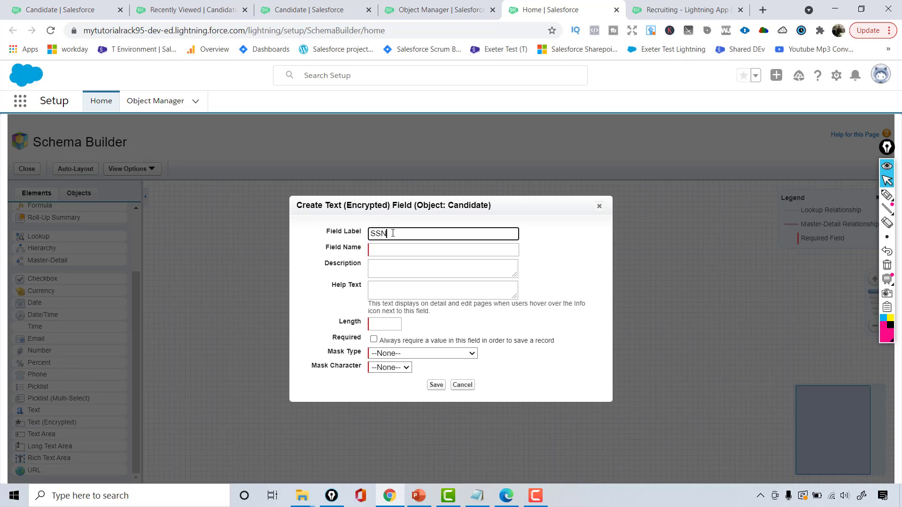
pyautogui.press('Tab')
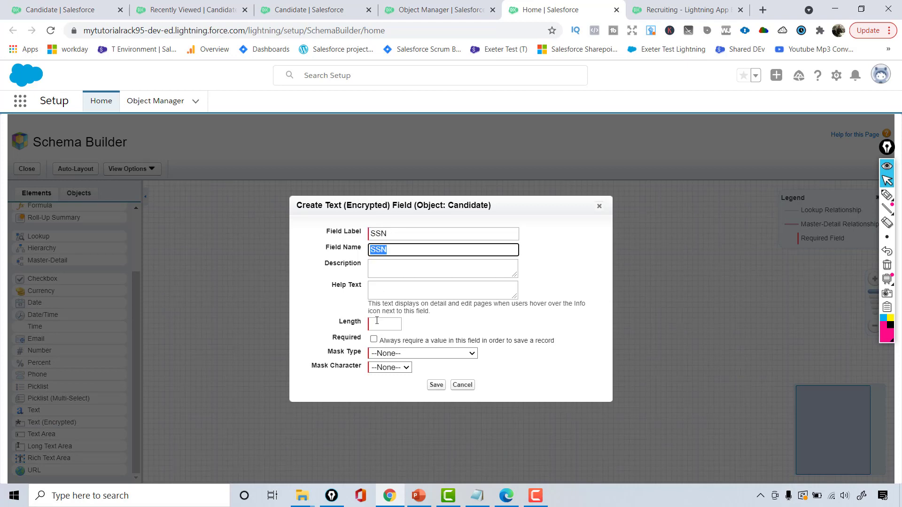
pyautogui.click(376, 320)
pyautogui.write('10')
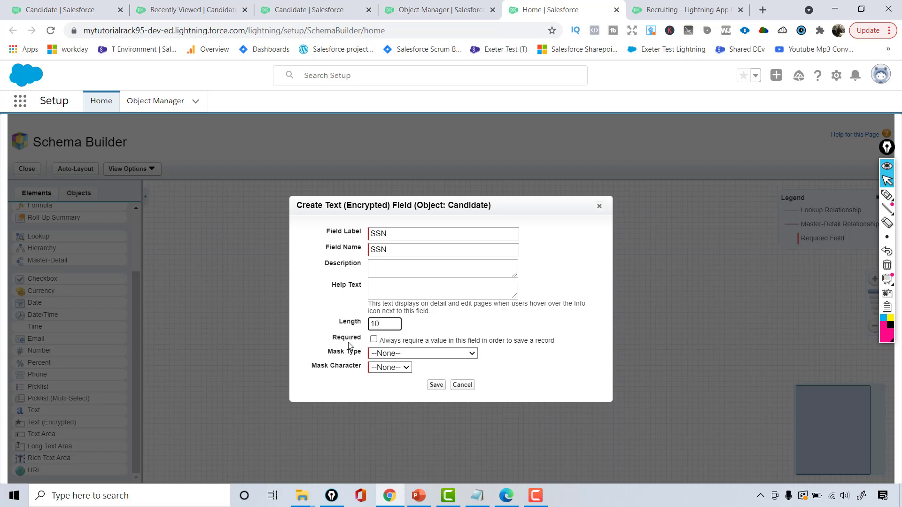
# Set the SSN field's mask type to Social Security Number and mask character to *, and save the field.
pyautogui.click(412, 355)
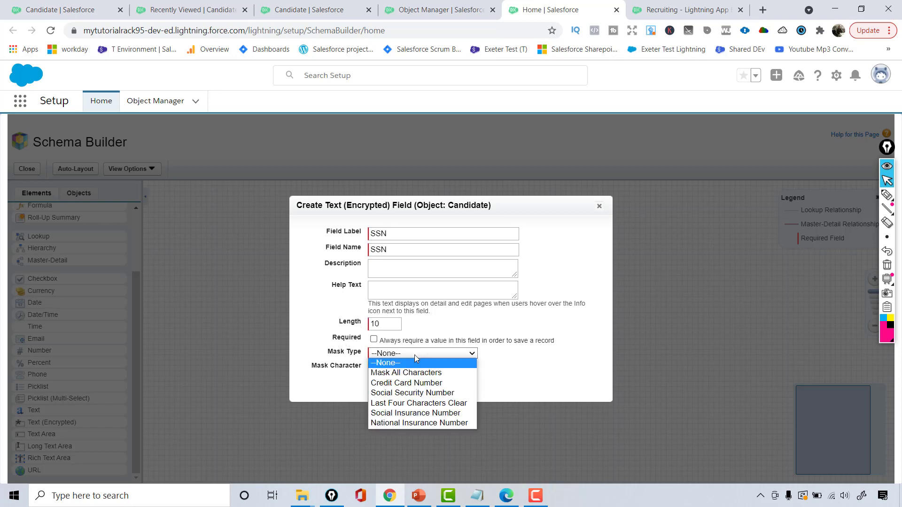
pyautogui.click(410, 394)
pyautogui.click(390, 368)
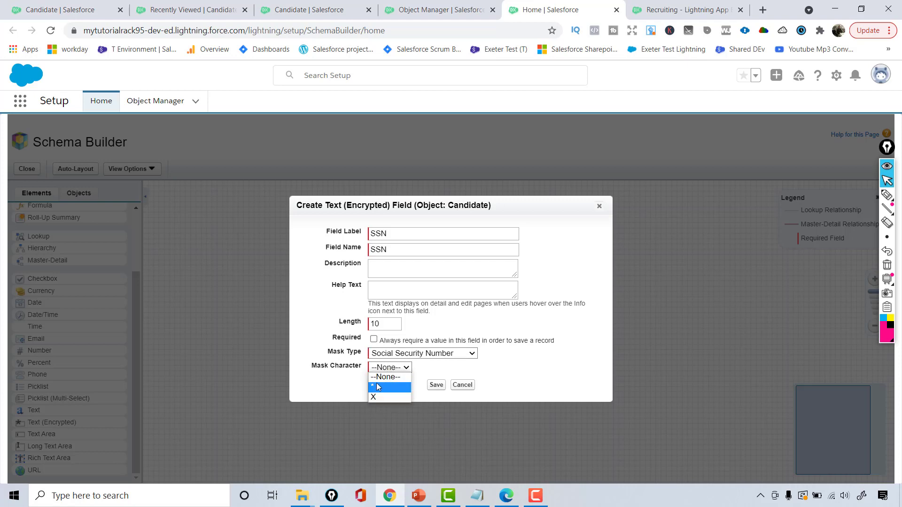
pyautogui.click(371, 388)
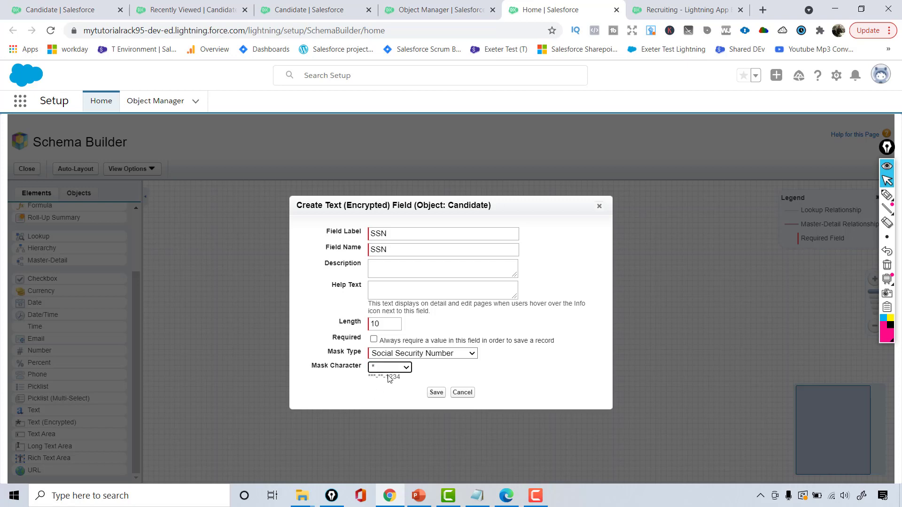
pyautogui.moveTo(368, 383); pyautogui.dragTo(423, 378)
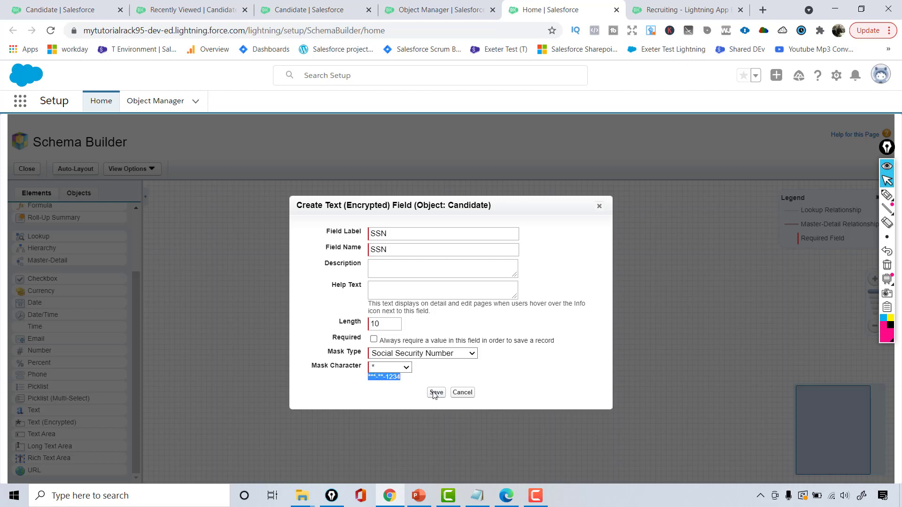
pyautogui.click(435, 392)
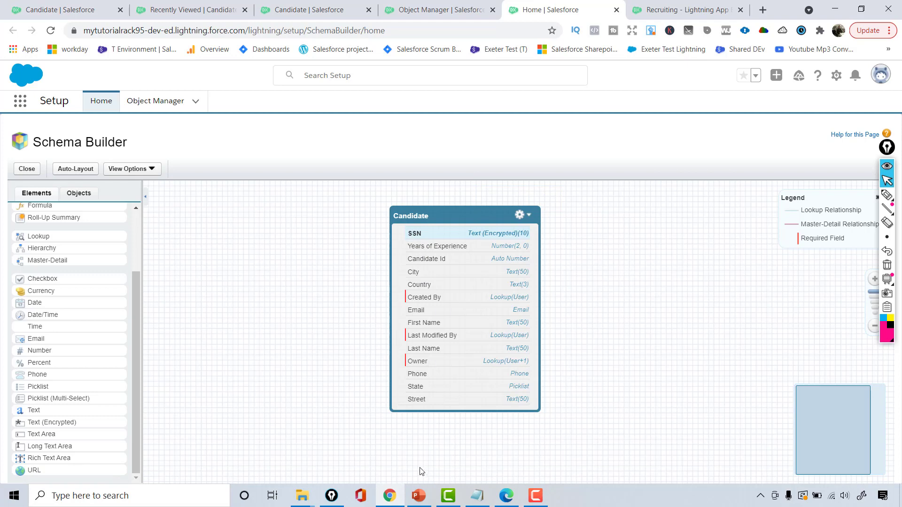
# Consult the next Candidate fields slide in PowerPoint and add a Picklist field labelled Education to the Candidate object in Schema Builder.
pyautogui.click(416, 498)
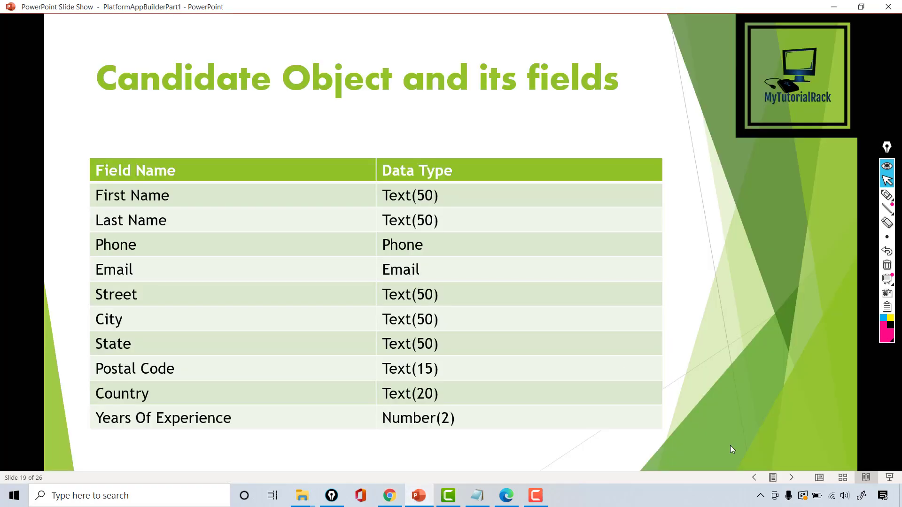
pyautogui.click(792, 475)
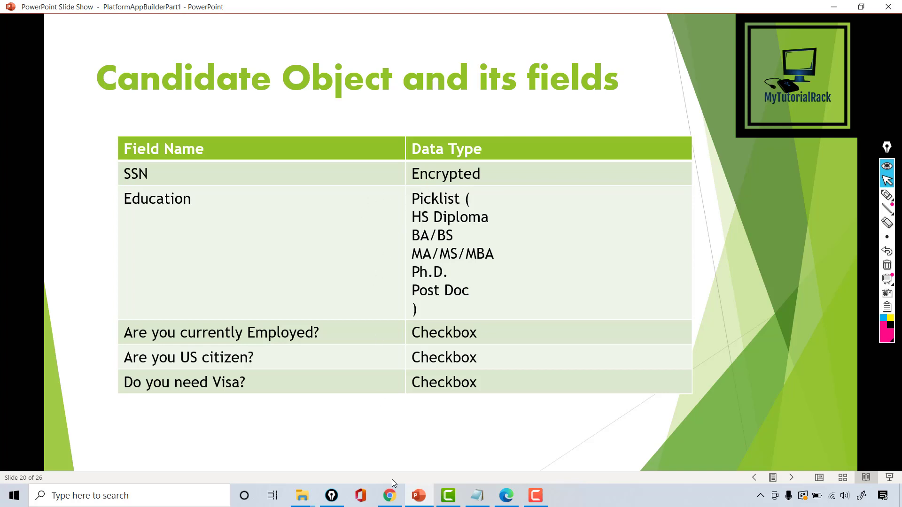
pyautogui.click(383, 500)
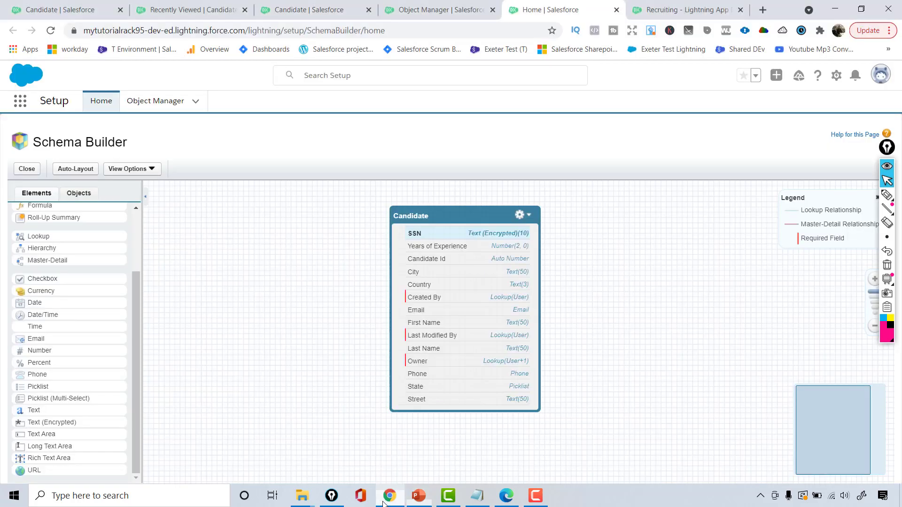
pyautogui.moveTo(61, 385); pyautogui.dragTo(479, 287)
pyautogui.write('E')
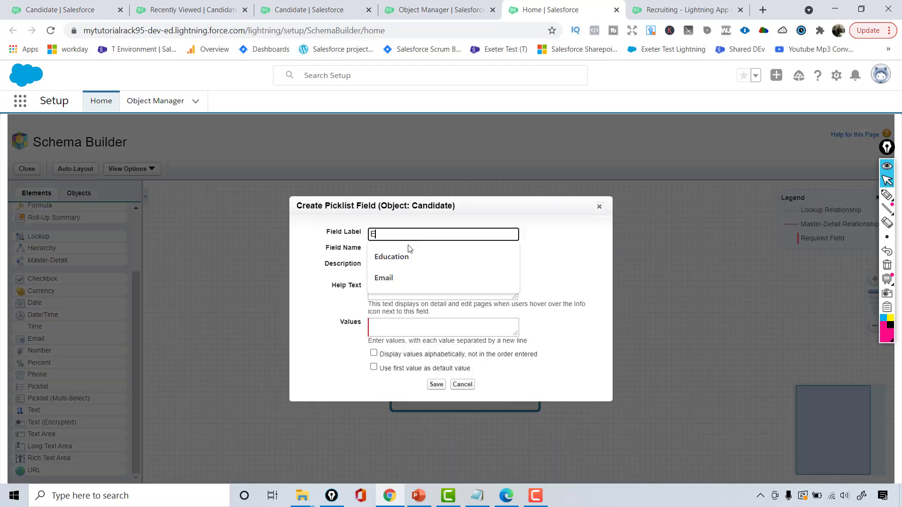
pyautogui.click(393, 258)
# Paste the Notepad list HS Diploma, BA/BS, MA/MS/MBA, Ph.D. and Post Doc as the Education picklist values, one per line, and save the field.
pyautogui.click(388, 327)
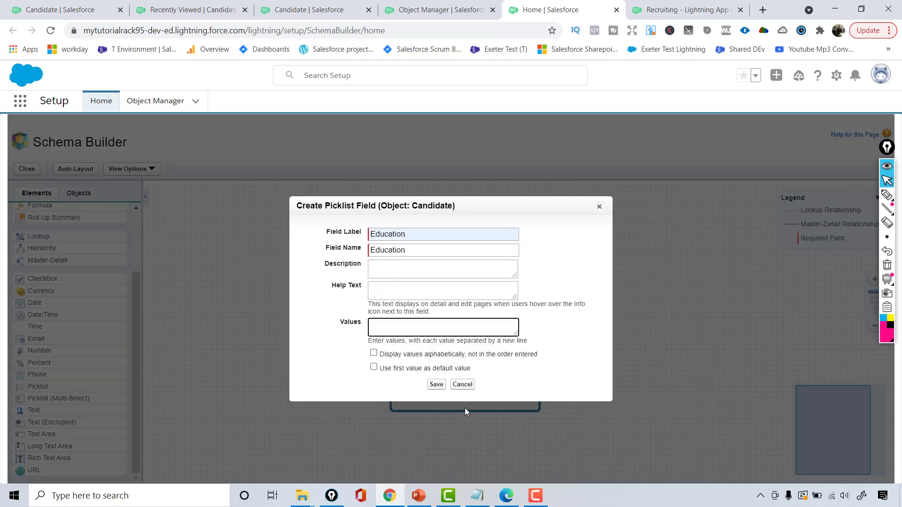
pyautogui.click(477, 496)
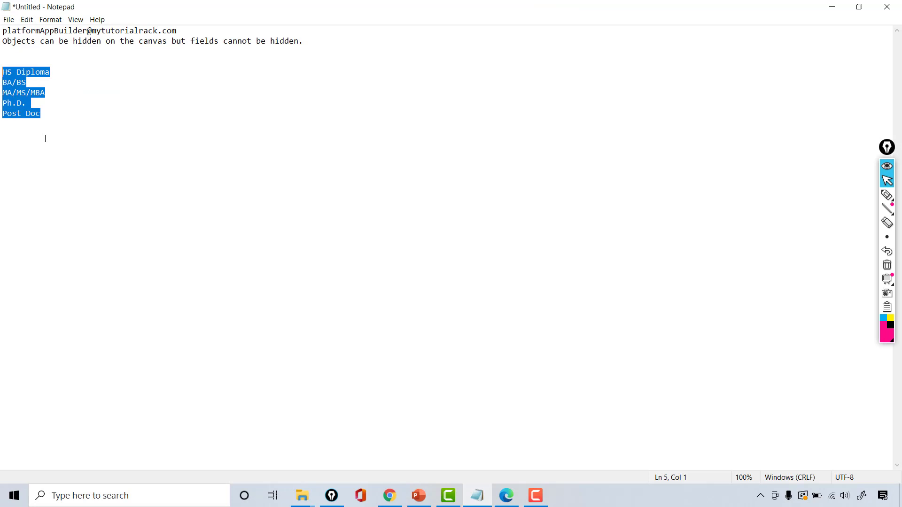
pyautogui.click(832, 6)
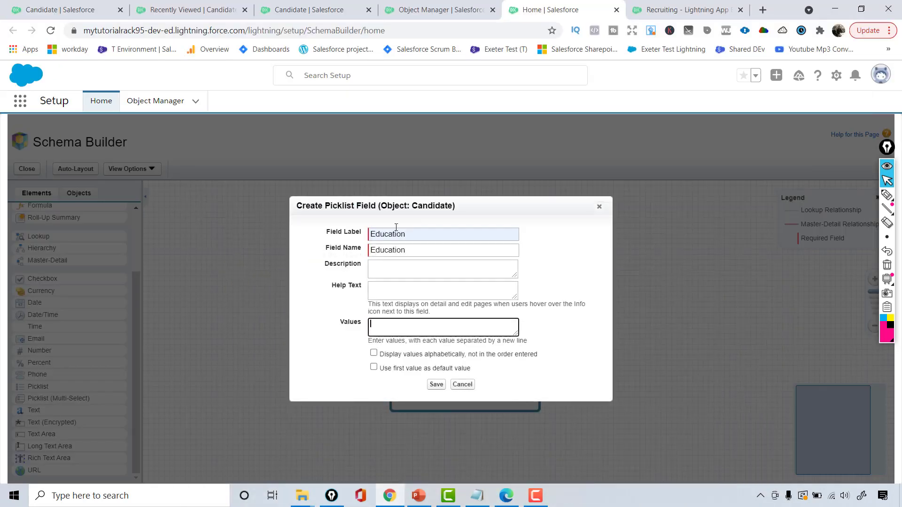
pyautogui.hotkey('ctrl', 'v')
pyautogui.moveTo(514, 333); pyautogui.dragTo(518, 406)
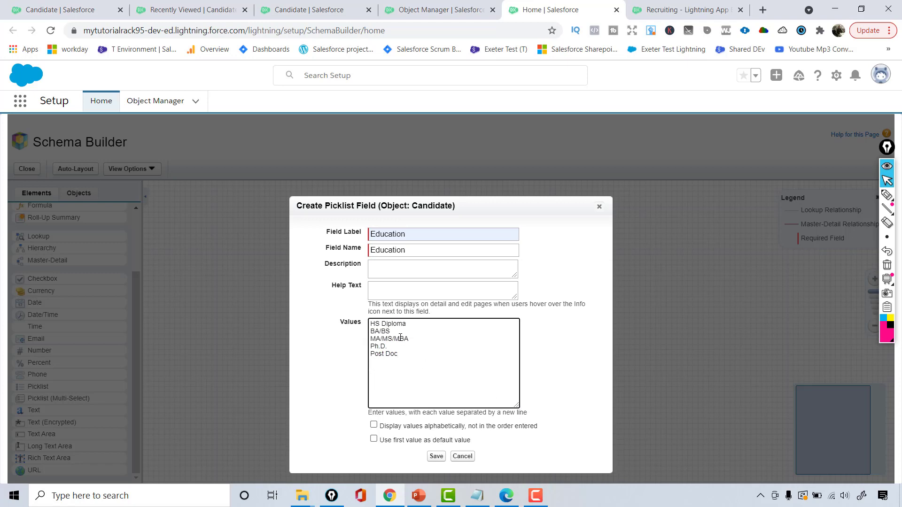
pyautogui.click(406, 323)
pyautogui.moveTo(380, 332); pyautogui.dragTo(393, 355)
pyautogui.click(370, 335)
pyautogui.tripleClick(426, 340)
pyautogui.moveTo(369, 324); pyautogui.dragTo(402, 363)
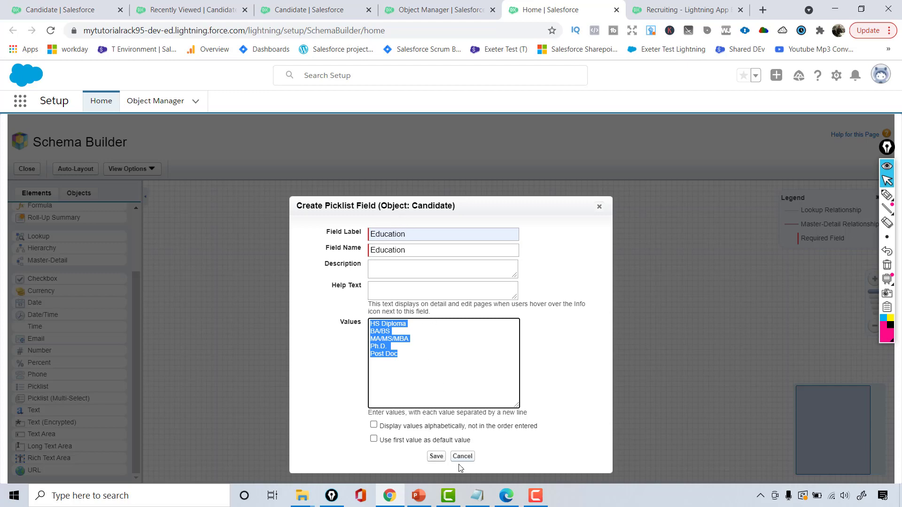
pyautogui.click(435, 456)
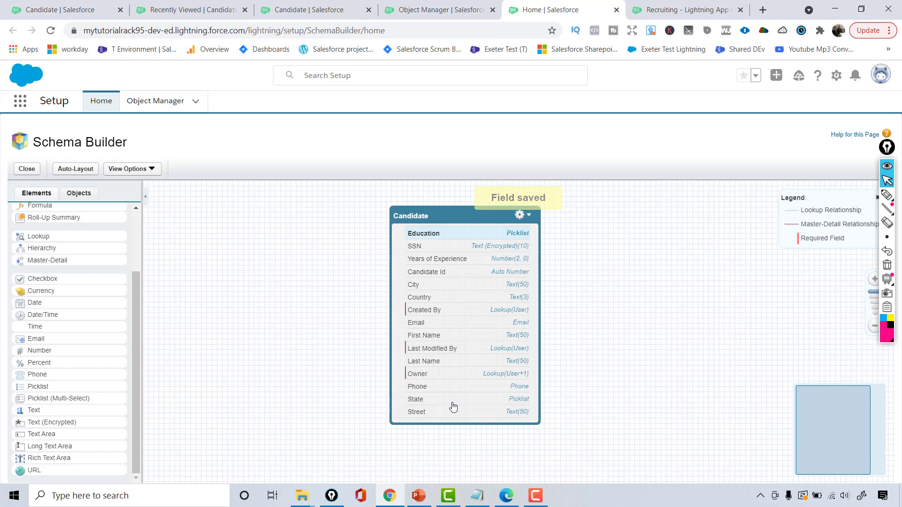
# Consult the Candidate fields slide in PowerPoint and add a Checkbox field labelled "Are you Currently Employed?" to the Candidate object in Schema Builder.
pyautogui.click(423, 494)
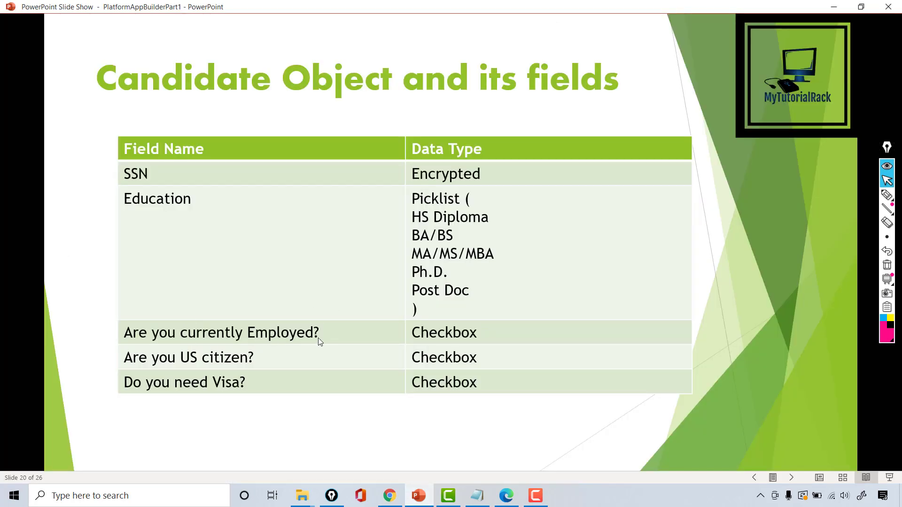
pyautogui.click(830, 10)
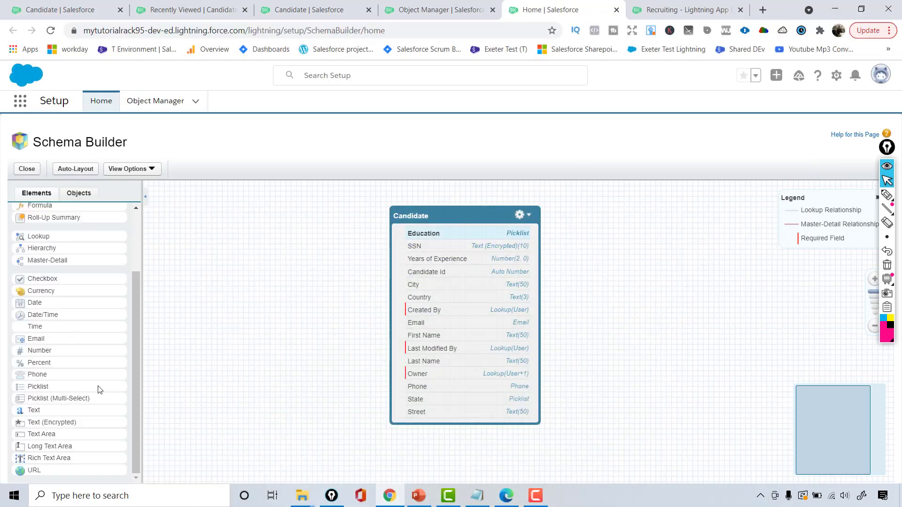
pyautogui.moveTo(60, 279); pyautogui.dragTo(452, 304)
pyautogui.write('Are you Currently Employed?')
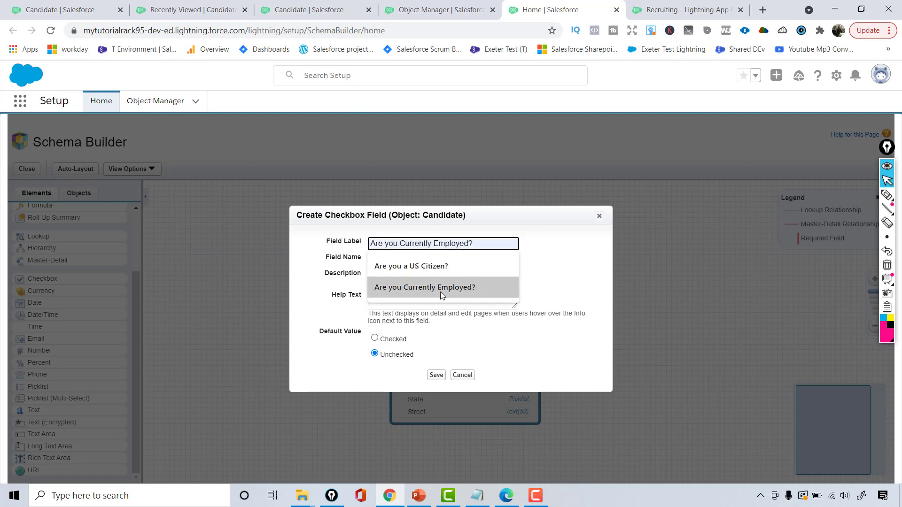
pyautogui.click(440, 290)
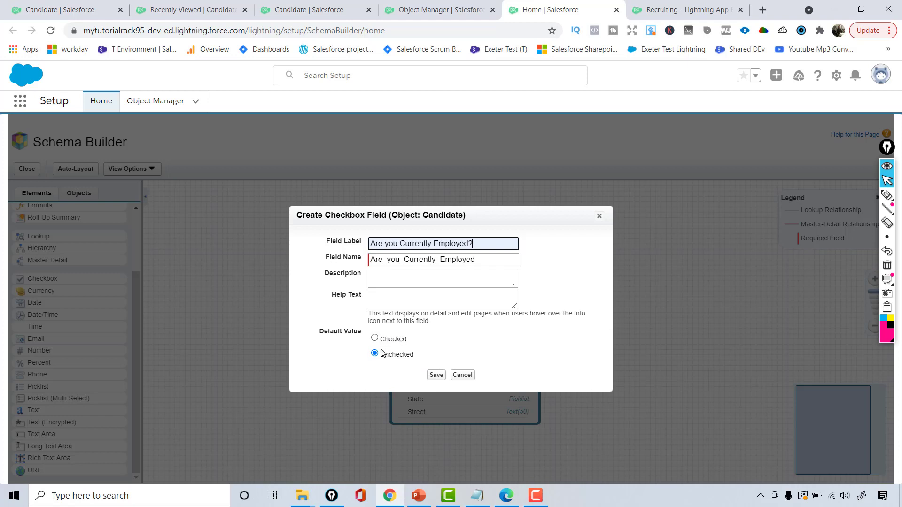
# Set the checkbox field's help text to "Are you currently working on free from the project?" and save the field.
pyautogui.tripleClick(339, 295)
pyautogui.click(375, 297)
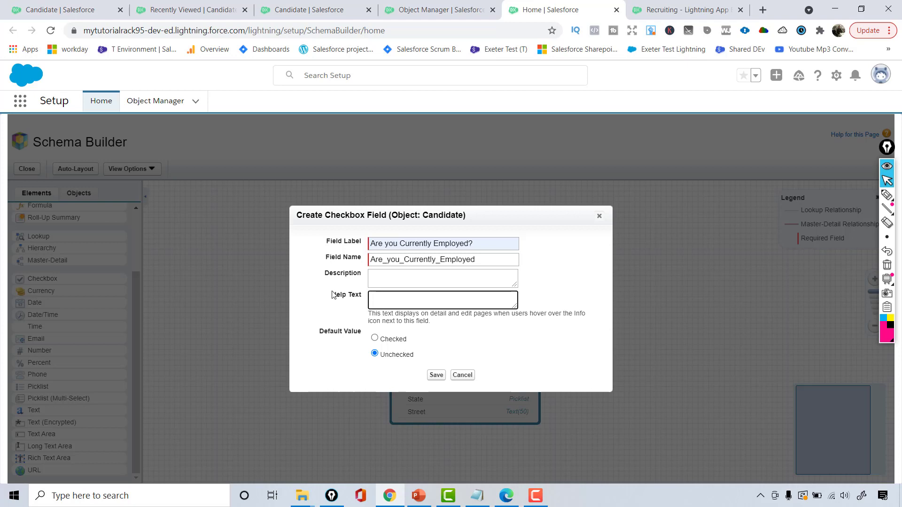
pyautogui.moveTo(332, 294); pyautogui.dragTo(362, 296)
pyautogui.click(377, 294)
pyautogui.write('Are you currently workin')
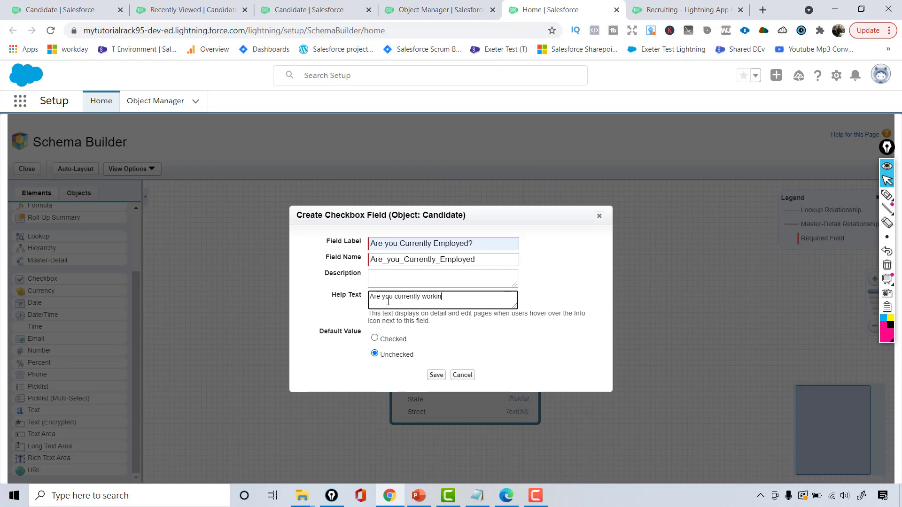
pyautogui.write('g on free from the project?')
pyautogui.moveTo(376, 304); pyautogui.dragTo(365, 299)
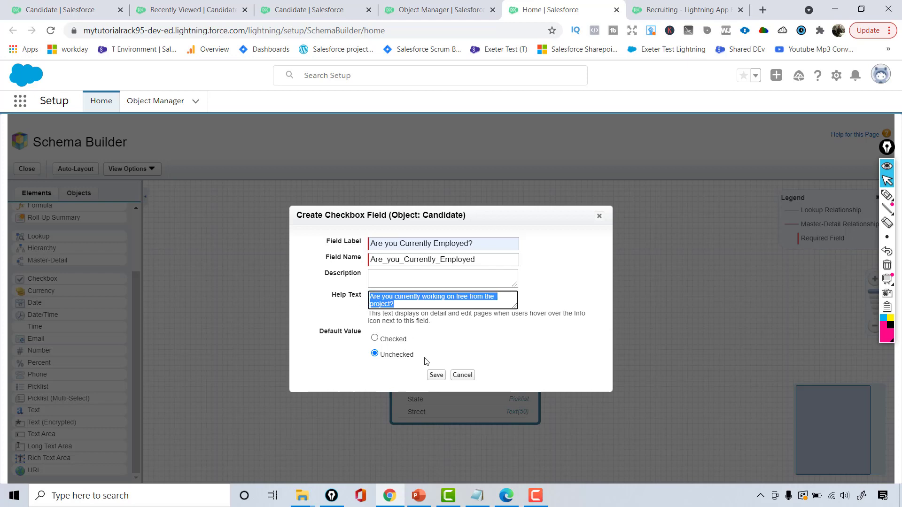
pyautogui.click(435, 375)
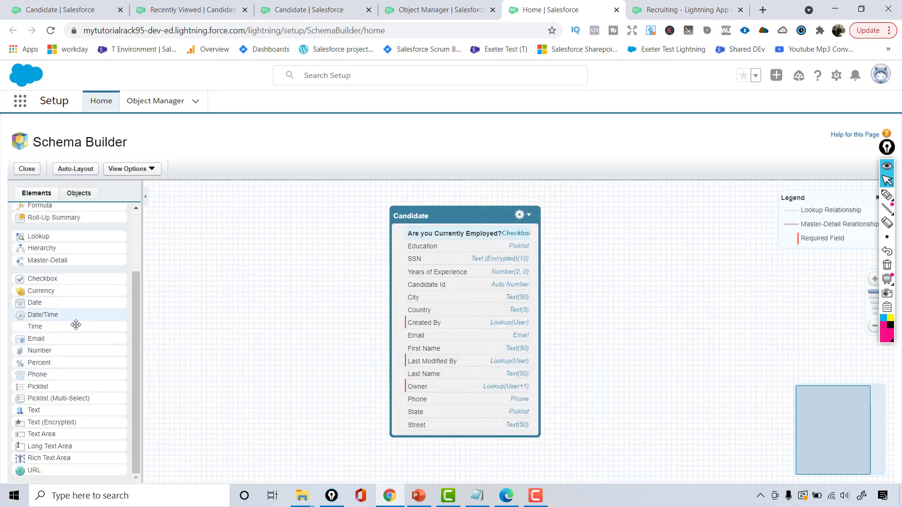
# Add a Checkbox field labelled "Are you a US Citizen?" to the Candidate object and save it.
pyautogui.moveTo(77, 279); pyautogui.dragTo(463, 296)
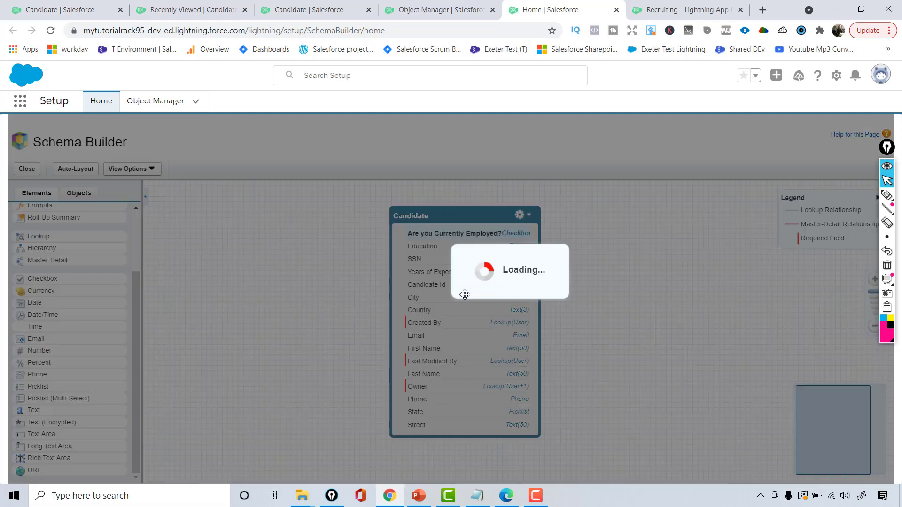
pyautogui.click(391, 242)
pyautogui.write('A')
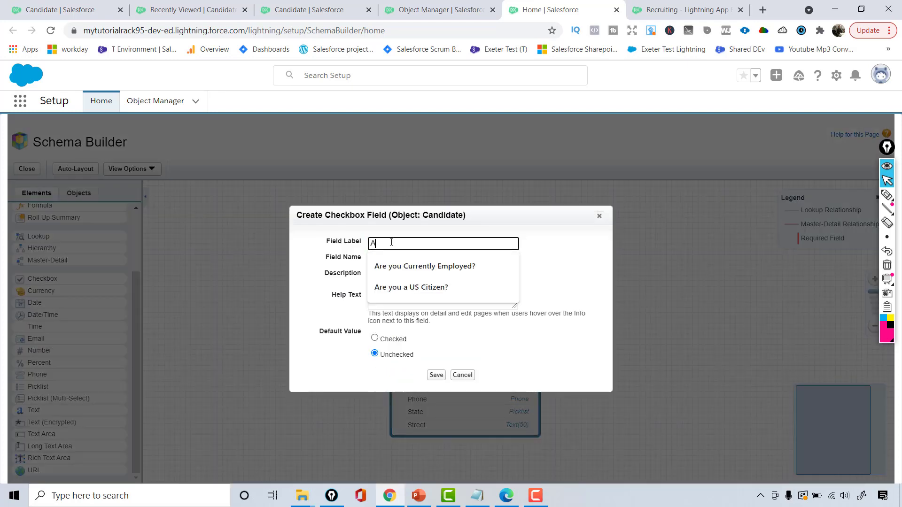
pyautogui.write('re you a US Citizen?')
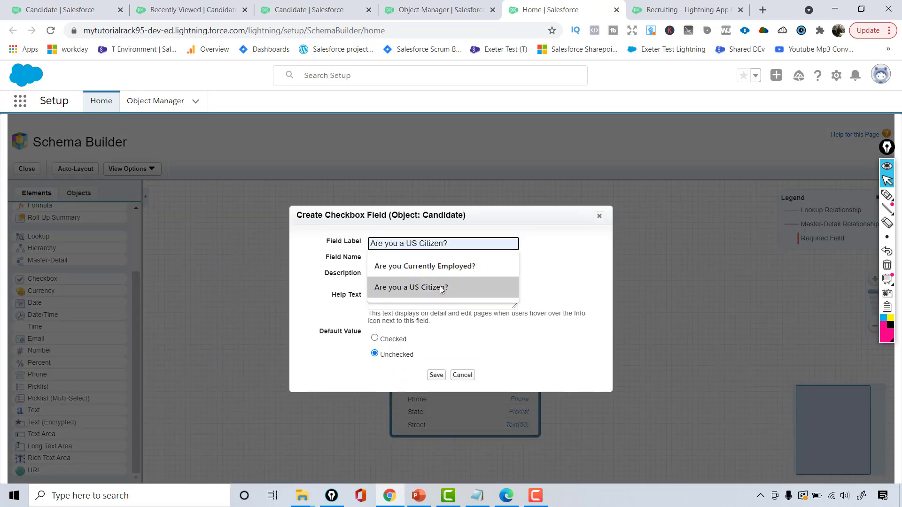
pyautogui.click(439, 286)
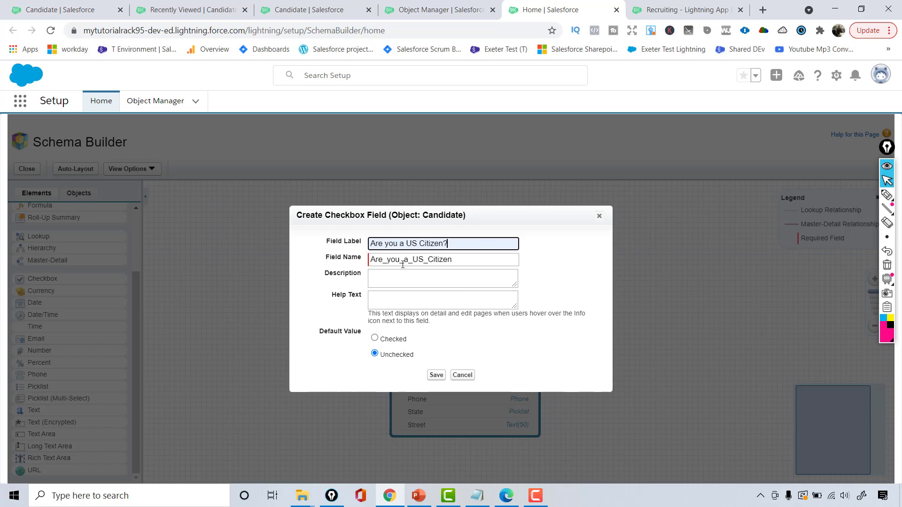
pyautogui.click(435, 378)
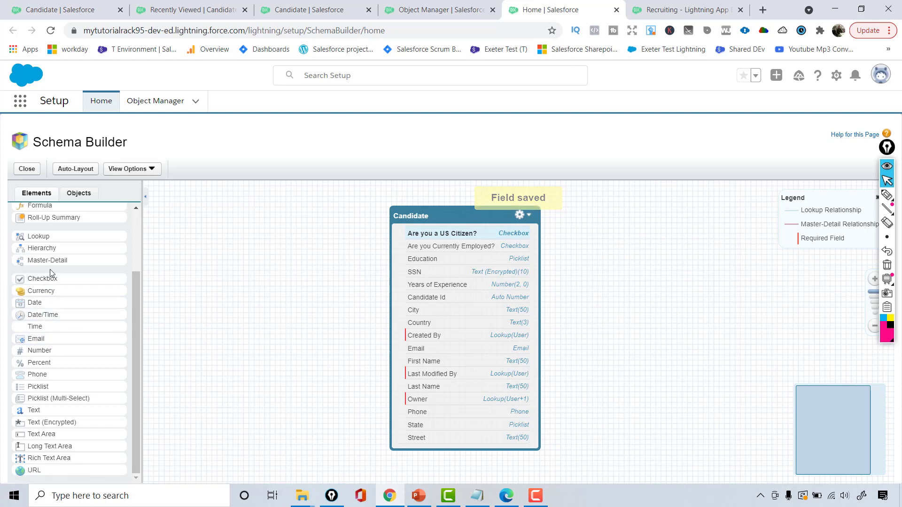
# Add a Checkbox field labelled "Do you need Visa?" to the Candidate object and save it.
pyautogui.moveTo(44, 278); pyautogui.dragTo(425, 260)
pyautogui.click(395, 240)
pyautogui.write('Do')
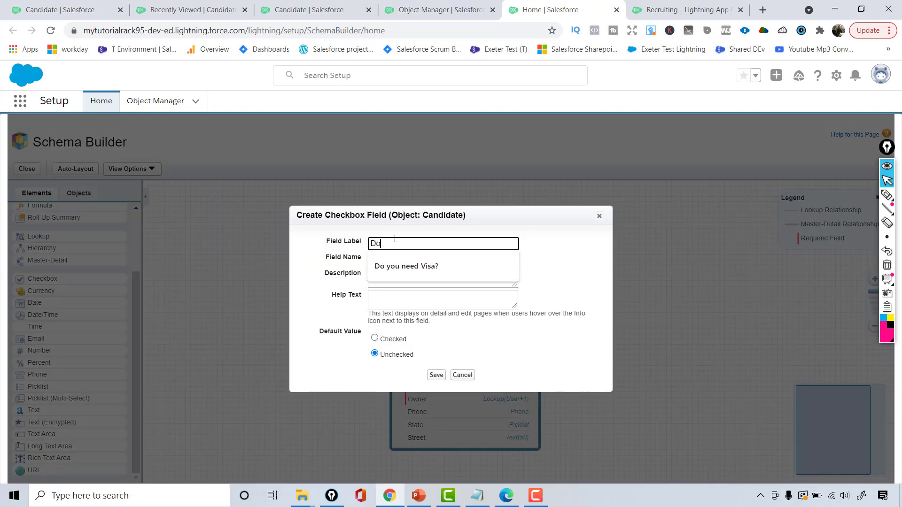
pyautogui.click(386, 266)
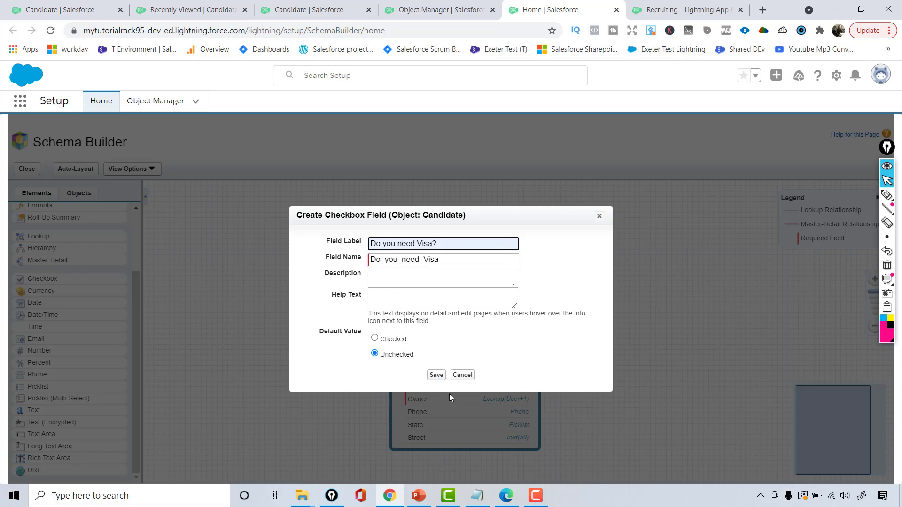
pyautogui.click(435, 375)
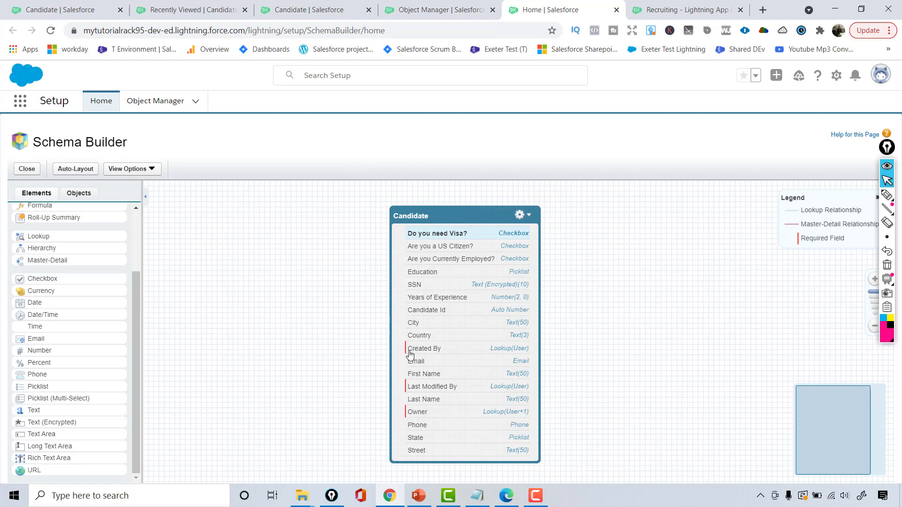
# Find the Position object, display it on the schema canvas and arrange the Position and Candidate boxes side by side.
pyautogui.moveTo(137, 338); pyautogui.dragTo(35, 235)
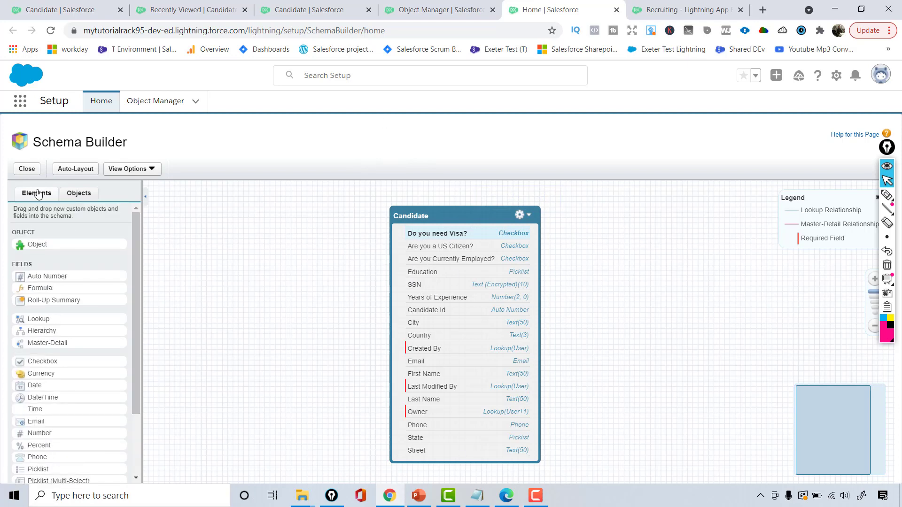
pyautogui.click(79, 193)
pyautogui.click(43, 244)
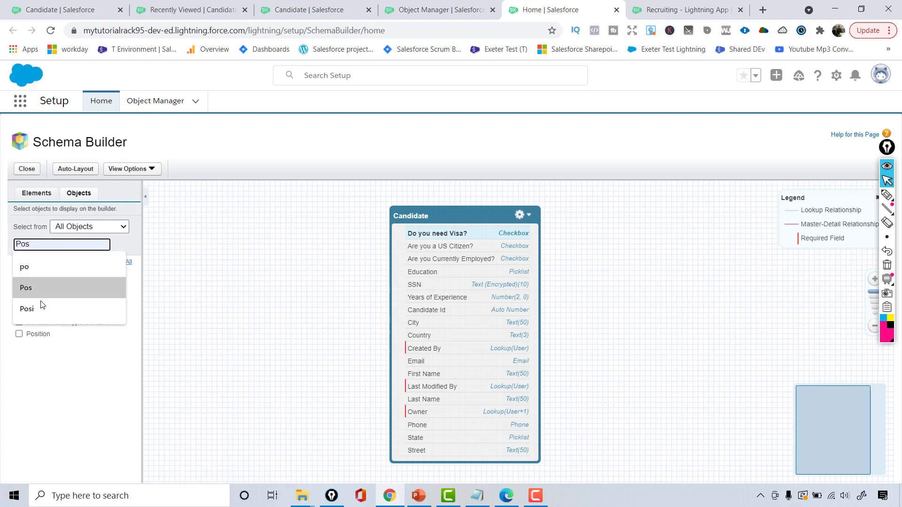
pyautogui.click(40, 334)
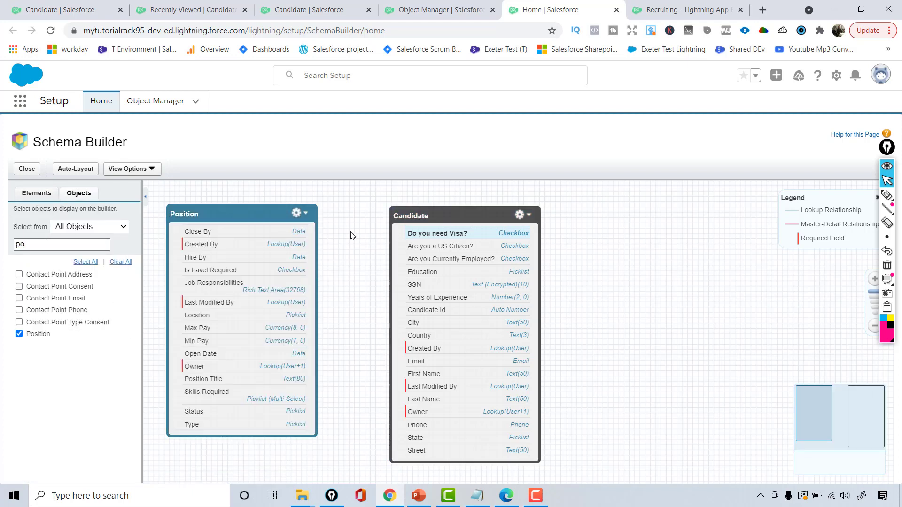
pyautogui.moveTo(455, 214); pyautogui.dragTo(608, 210)
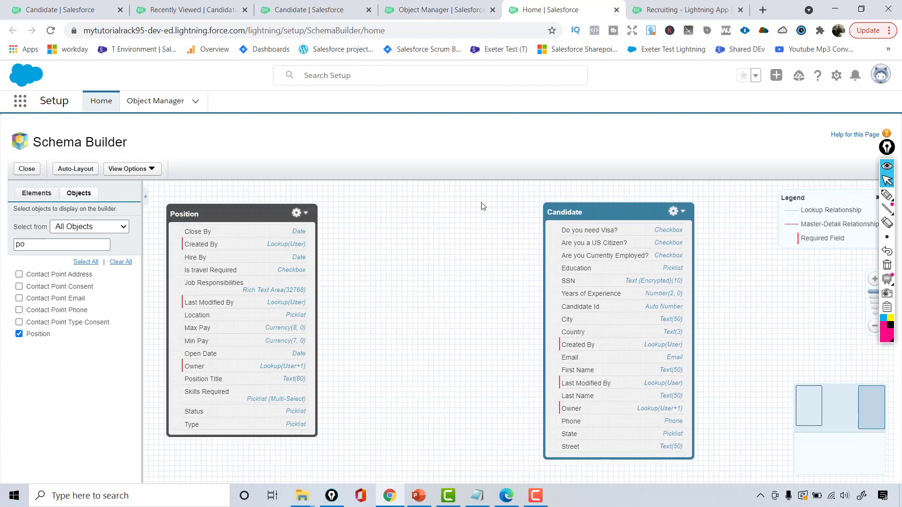
pyautogui.moveTo(277, 212); pyautogui.dragTo(425, 208)
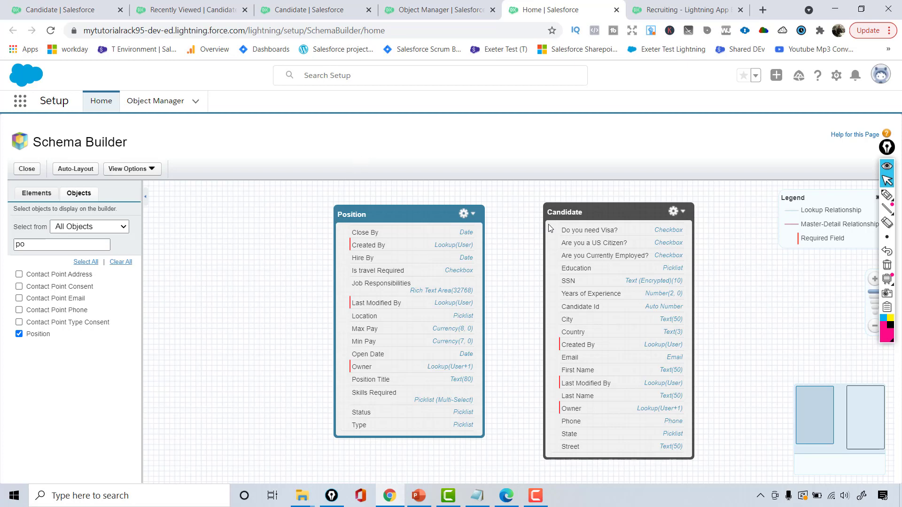
# Reload the Recruiting app's Candidates list and open the New Candidate form to check which fields it offers, then close it.
pyautogui.click(432, 4)
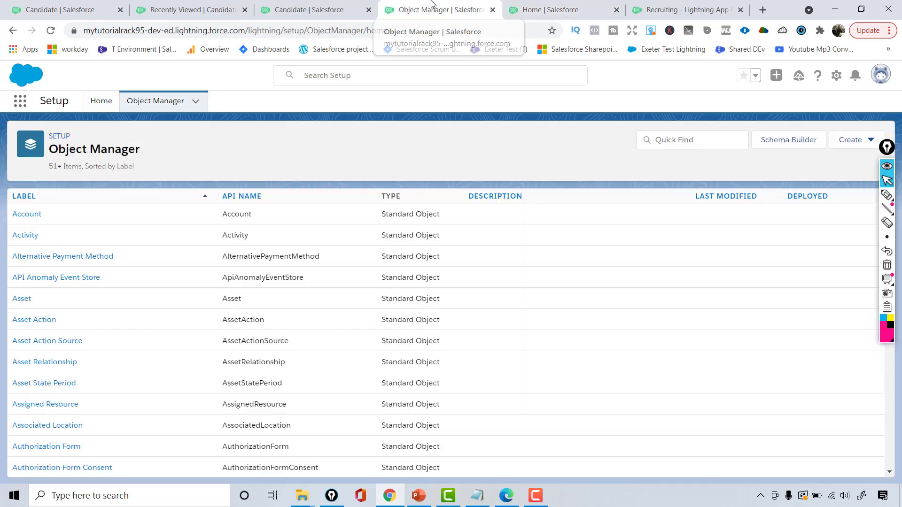
pyautogui.click(328, 4)
pyautogui.click(233, 7)
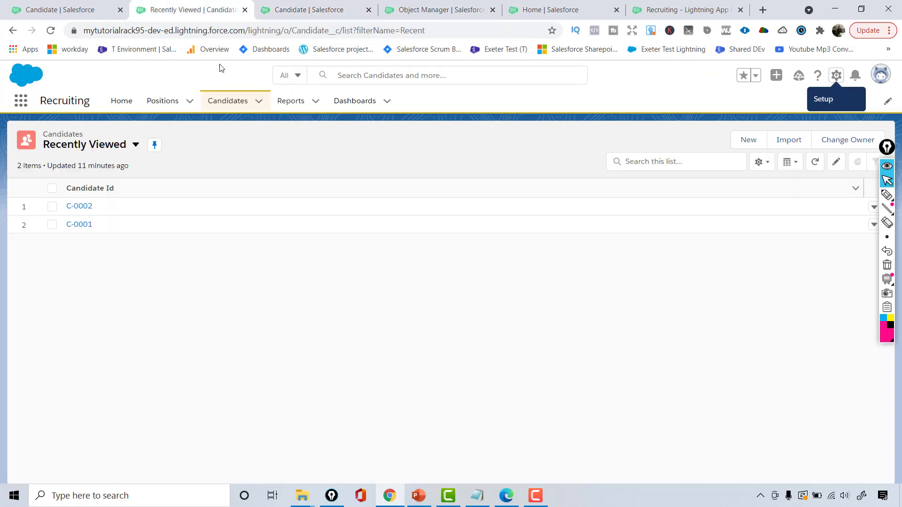
pyautogui.click(538, 27)
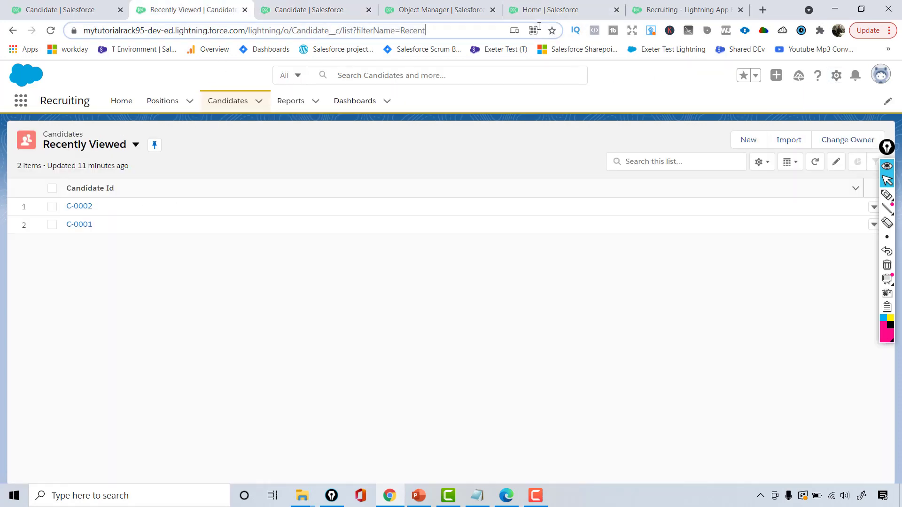
pyautogui.press('Return')
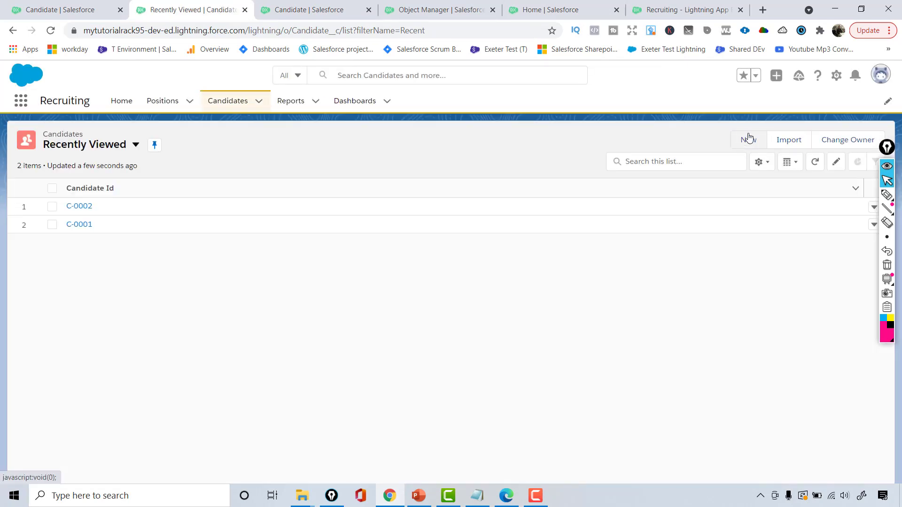
pyautogui.click(749, 138)
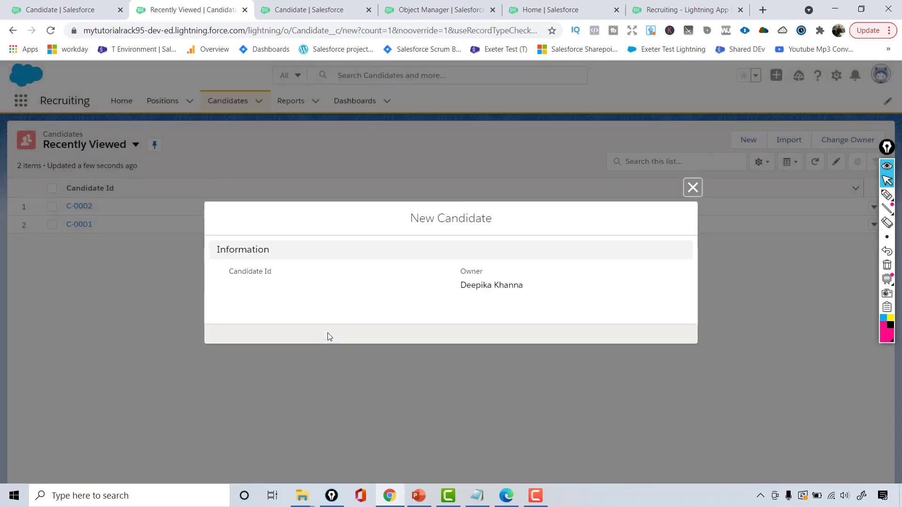
pyautogui.click(693, 188)
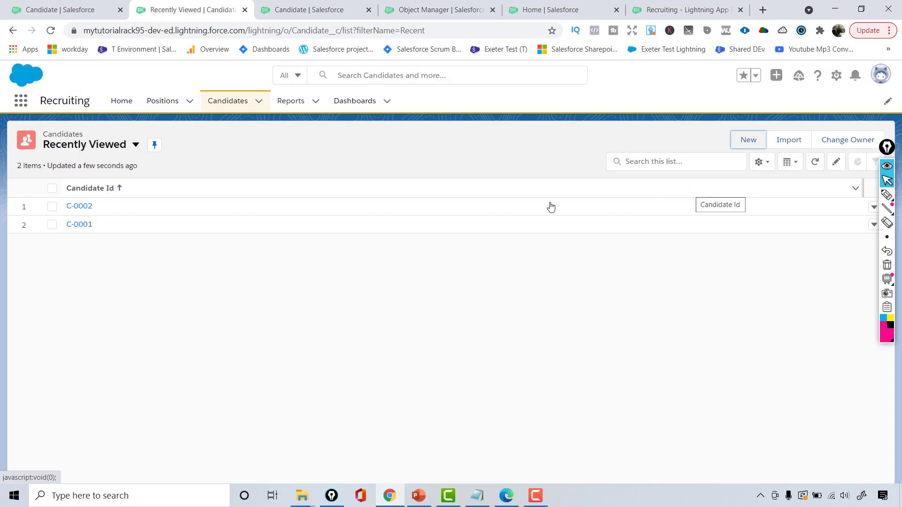
# Compare the setup gear's edit options on the Recruiting app's Candidates, Home and Positions pages.
pyautogui.click(837, 77)
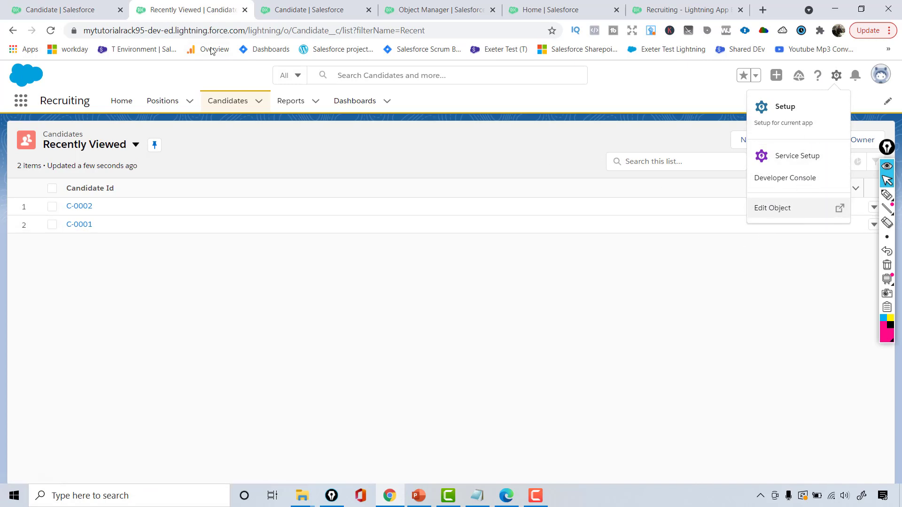
pyautogui.click(120, 113)
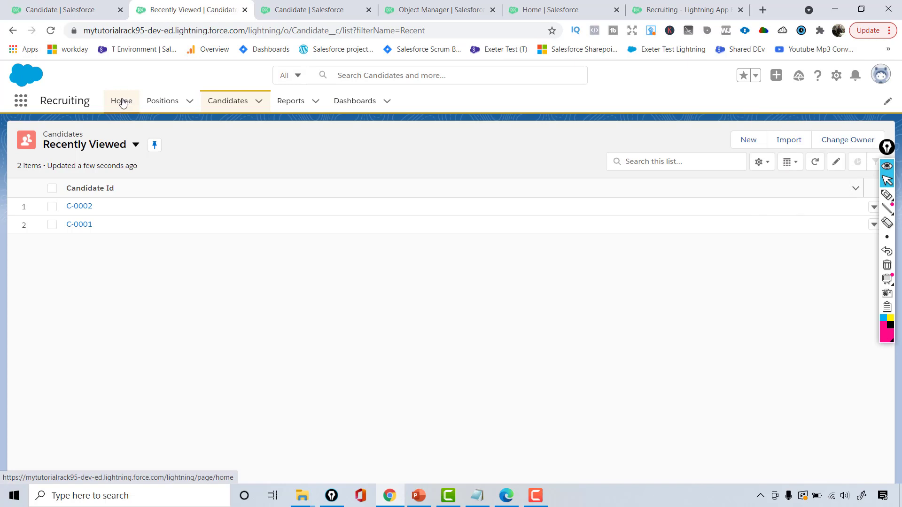
pyautogui.click(122, 102)
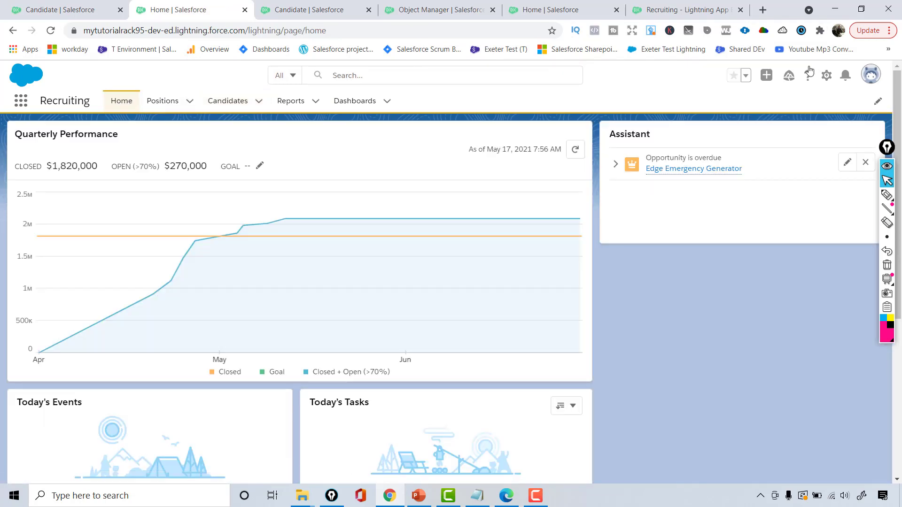
pyautogui.click(825, 78)
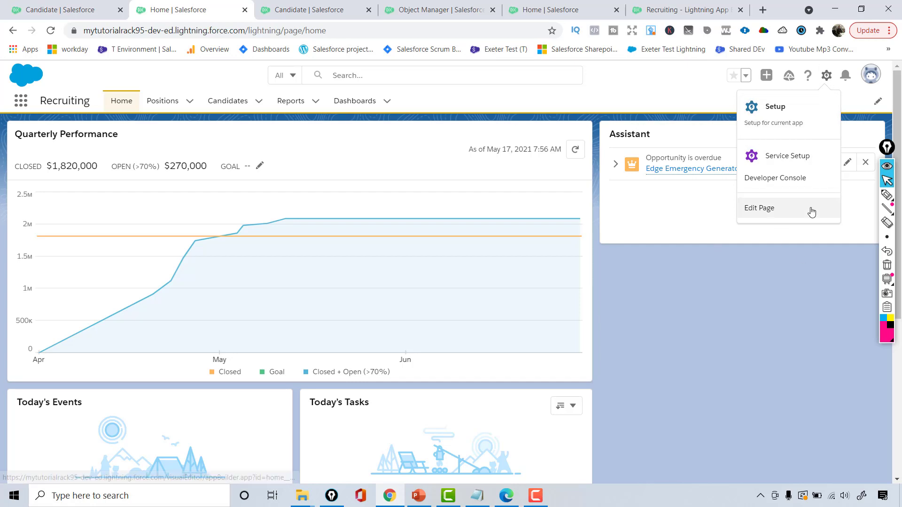
pyautogui.click(211, 108)
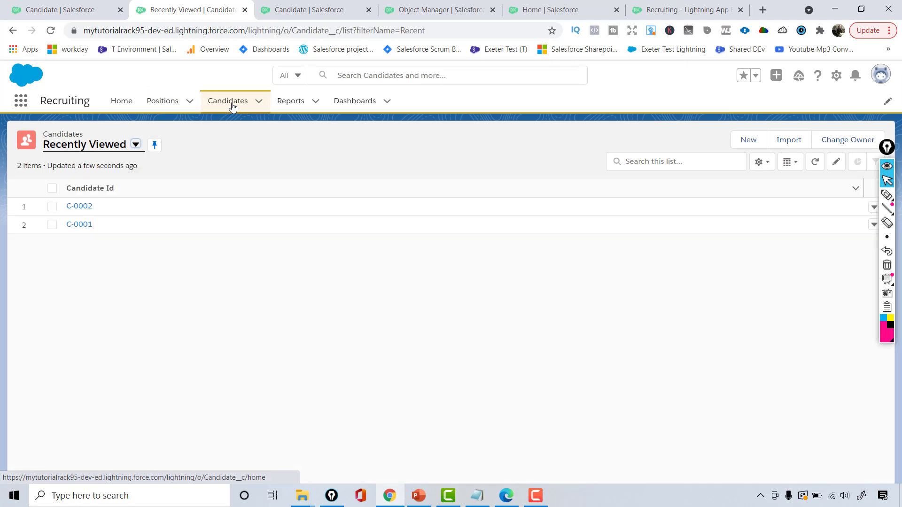
pyautogui.click(162, 100)
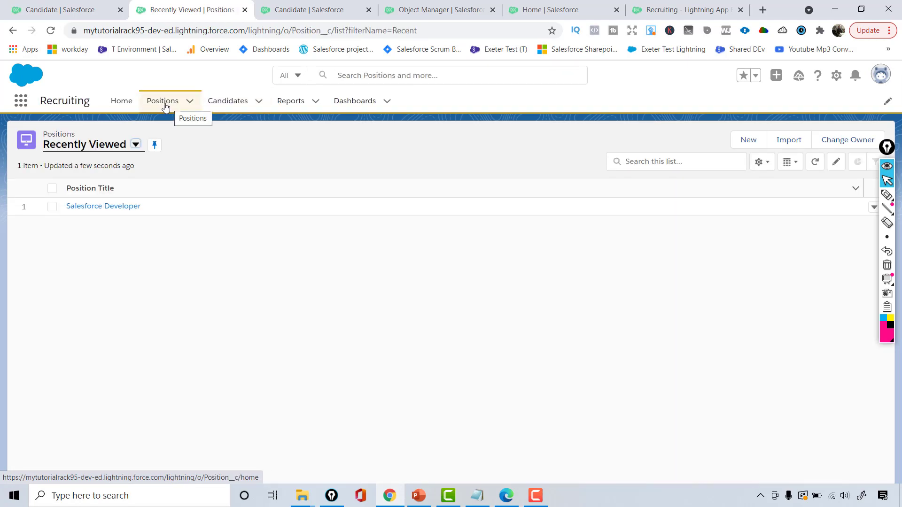
pyautogui.click(165, 103)
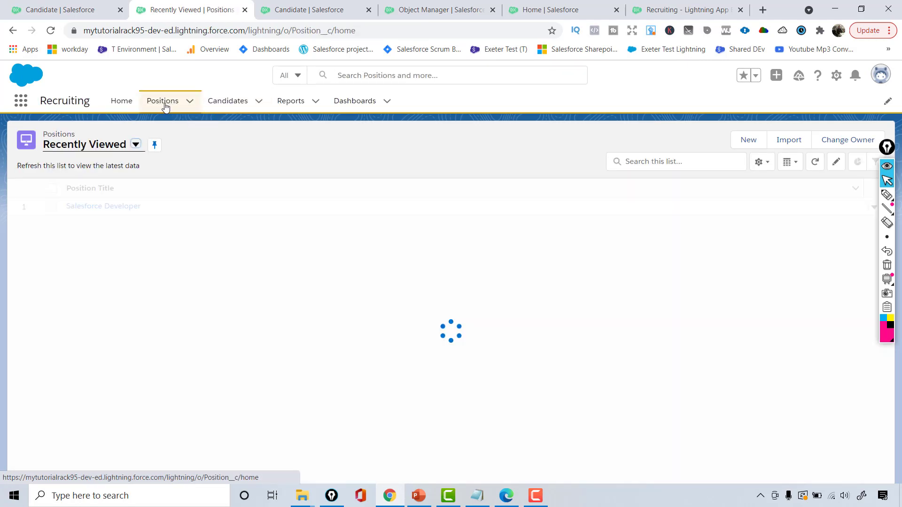
pyautogui.click(834, 75)
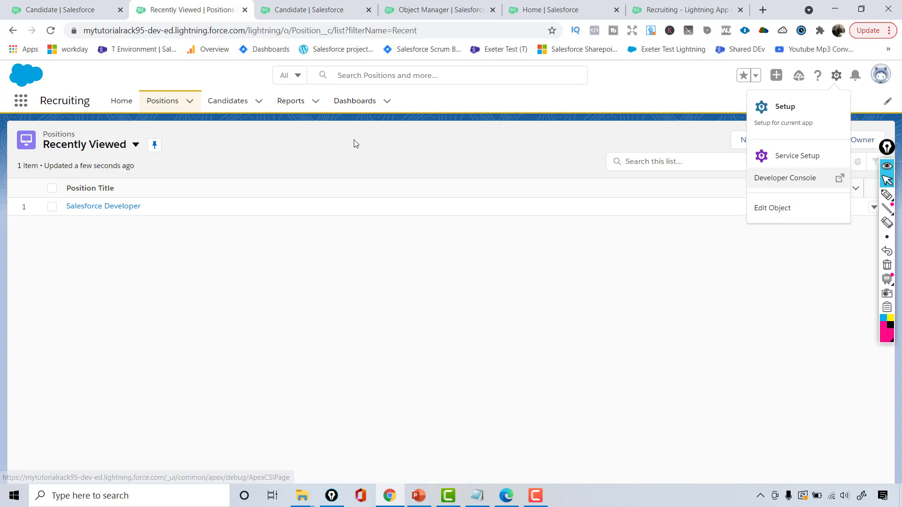
# From the Candidates list, open the Candidate object's setup and bring up its Candidate Layout for editing.
pyautogui.click(214, 103)
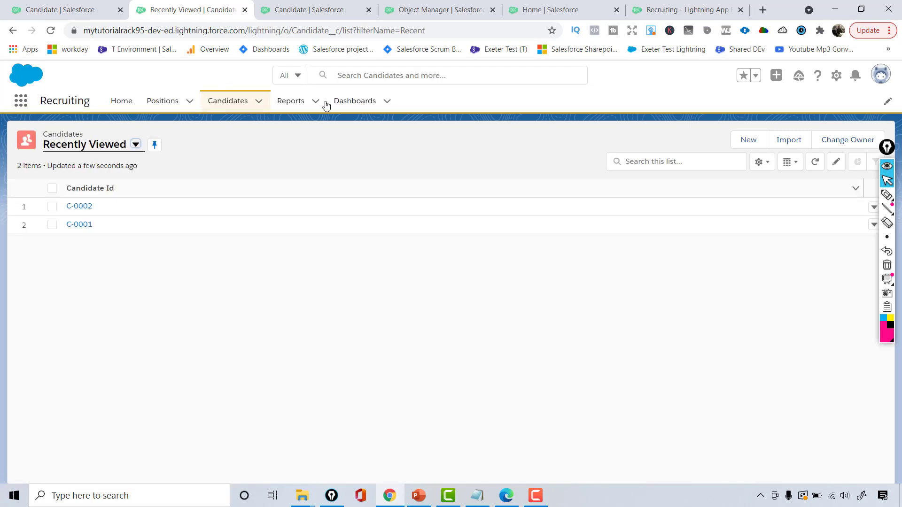
pyautogui.click(837, 78)
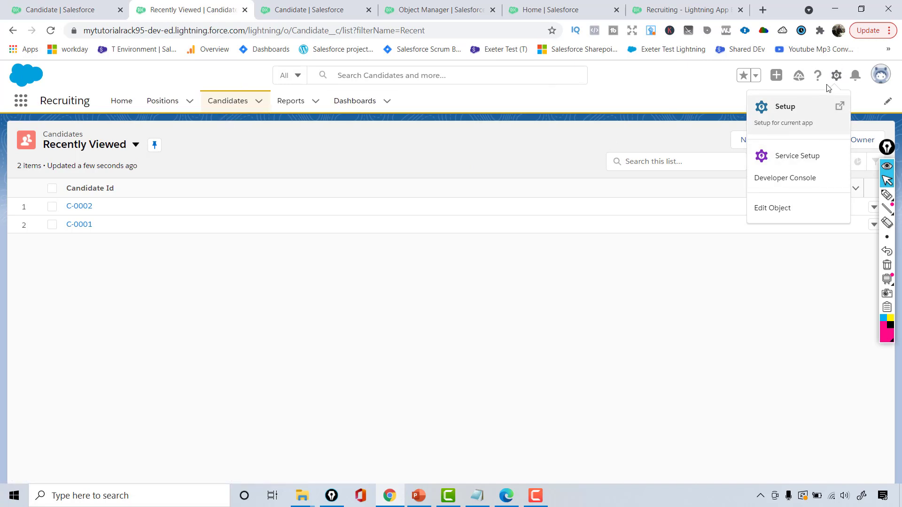
pyautogui.click(776, 207)
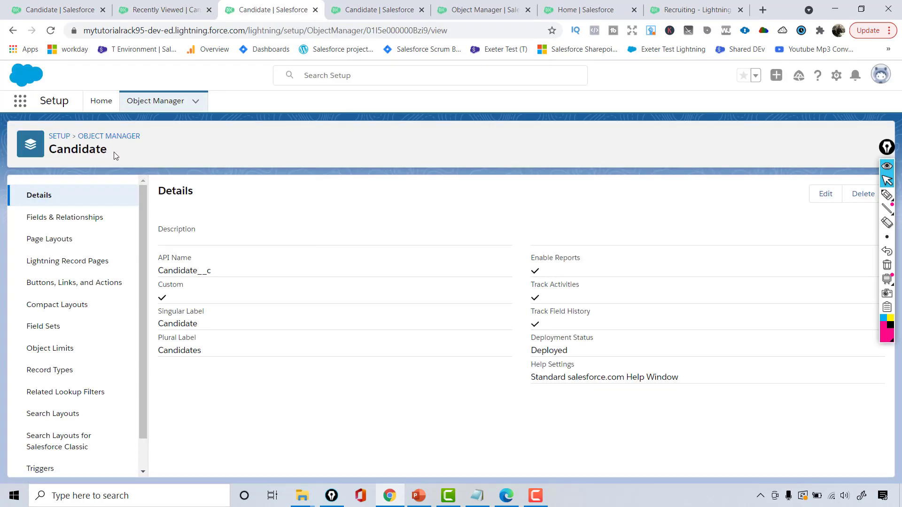
pyautogui.moveTo(114, 155); pyautogui.dragTo(83, 134)
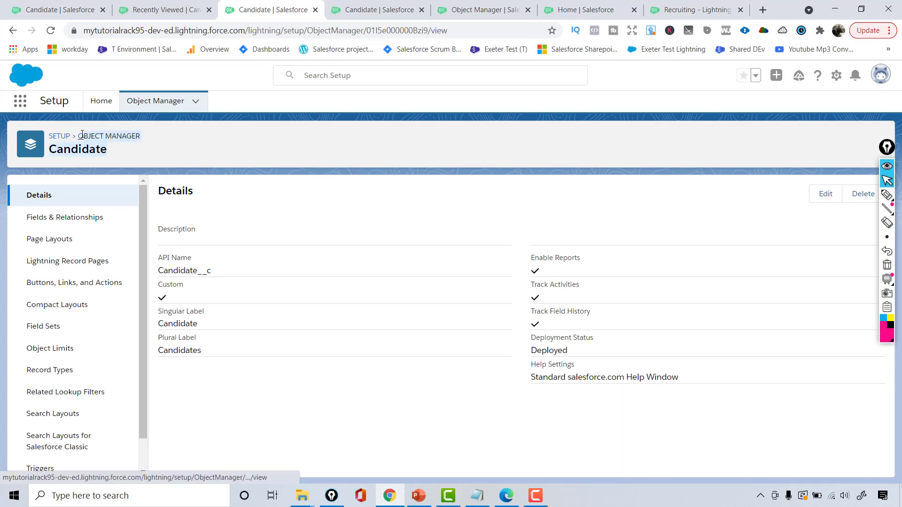
pyautogui.click(80, 241)
pyautogui.moveTo(224, 252); pyautogui.dragTo(164, 255)
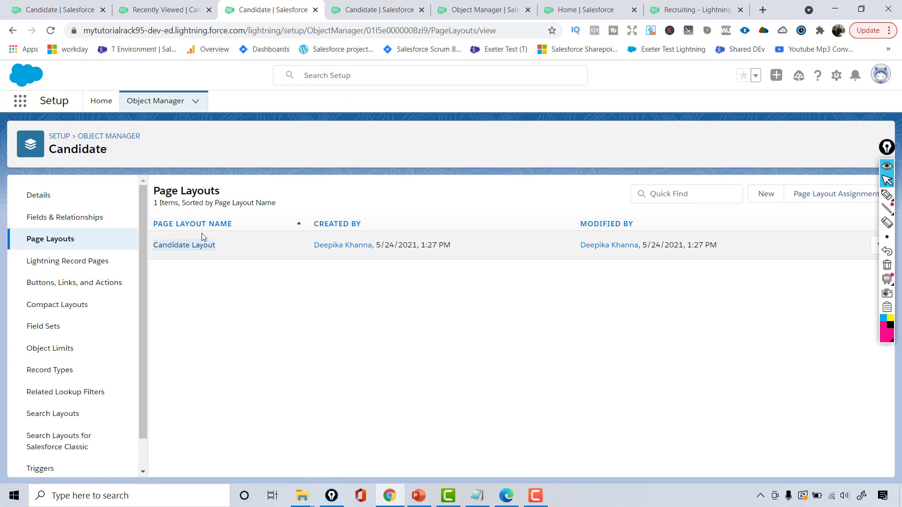
pyautogui.click(185, 248)
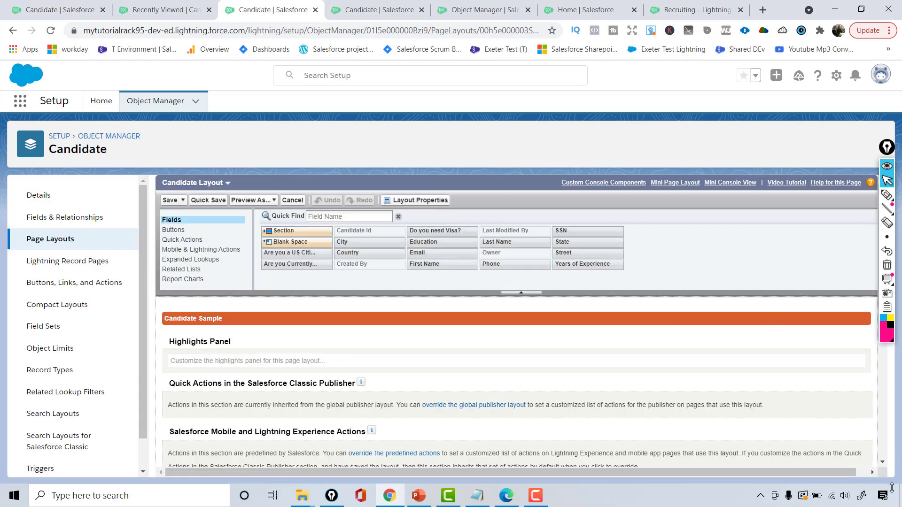
# Add a two-column section named Personal Bio below System Information and place SSN and Years of Experience side by side in it.
pyautogui.scroll(-10, 883, 464)
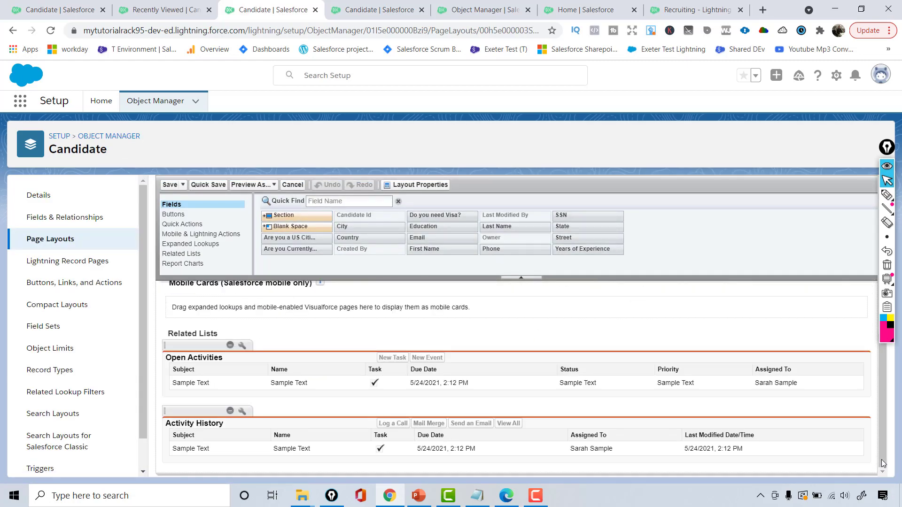
pyautogui.scroll(5, 878, 426)
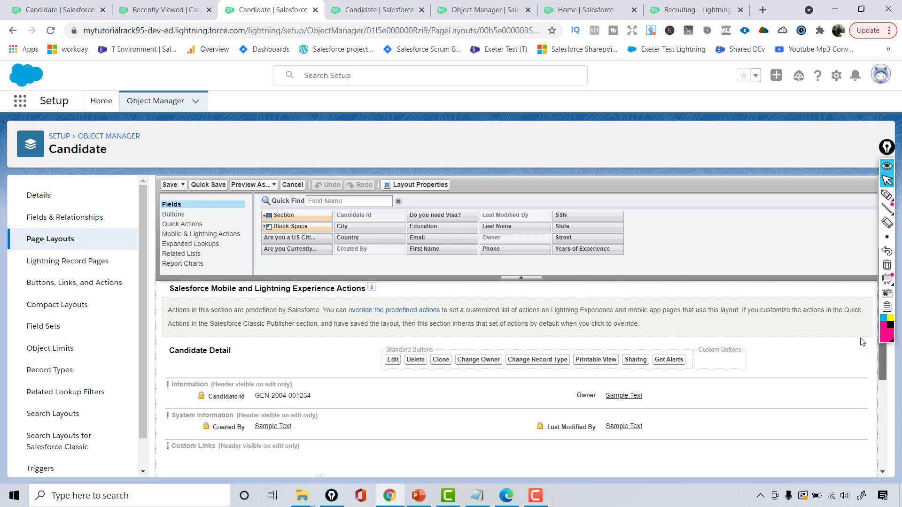
pyautogui.scroll(-1, 859, 331)
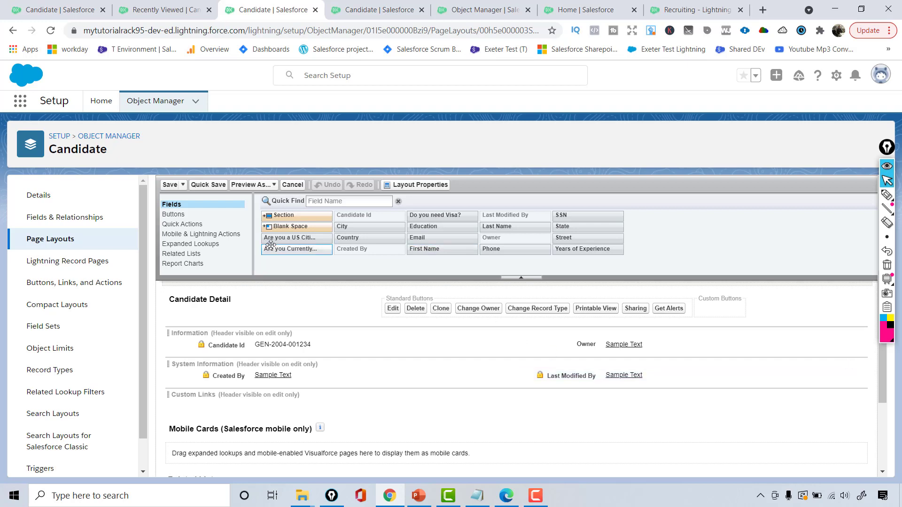
pyautogui.moveTo(301, 216); pyautogui.dragTo(299, 377)
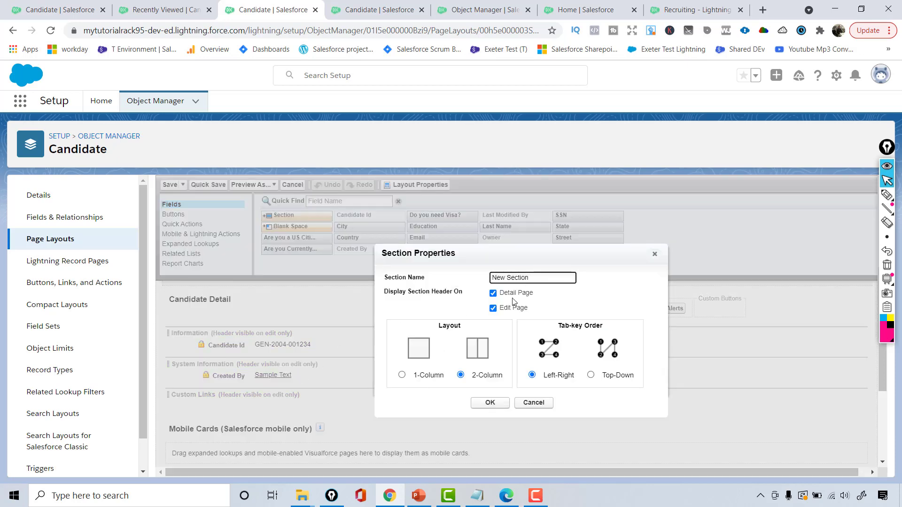
pyautogui.moveTo(530, 278); pyautogui.dragTo(486, 281)
pyautogui.write('per')
pyautogui.click(488, 407)
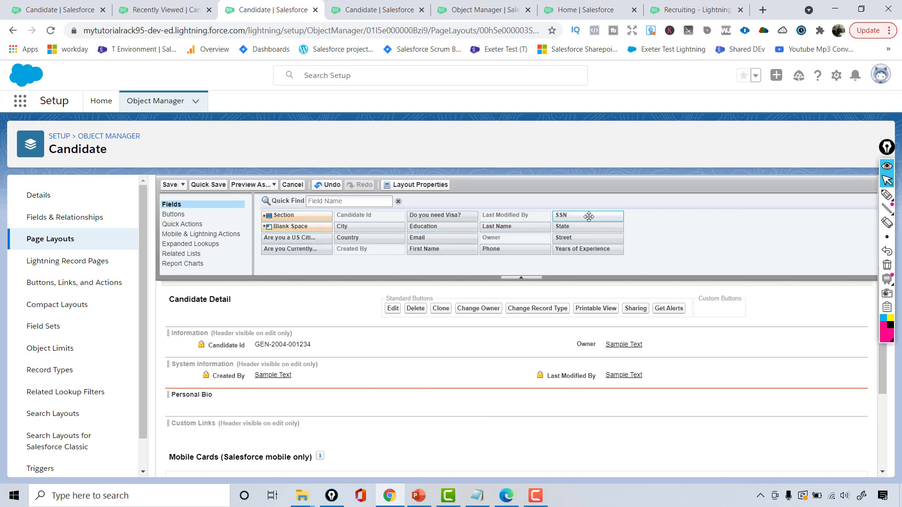
pyautogui.moveTo(569, 217); pyautogui.dragTo(463, 395)
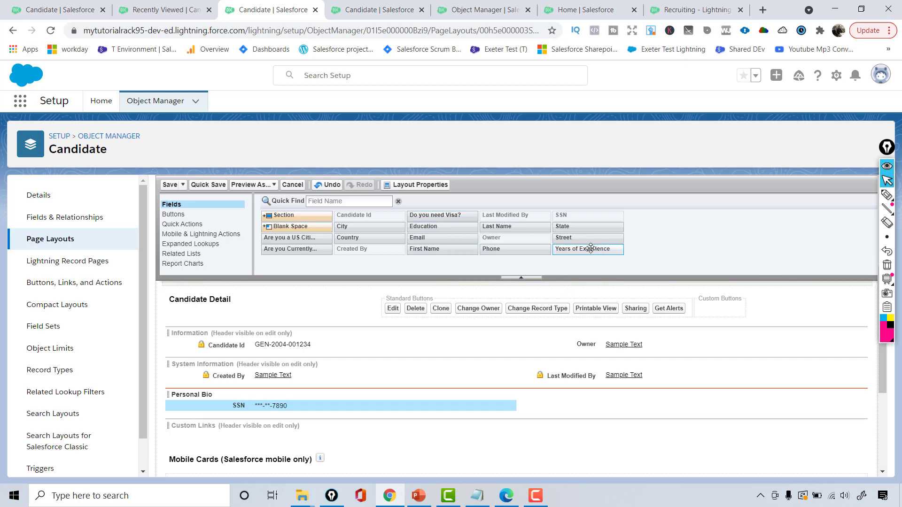
pyautogui.moveTo(590, 248); pyautogui.dragTo(640, 404)
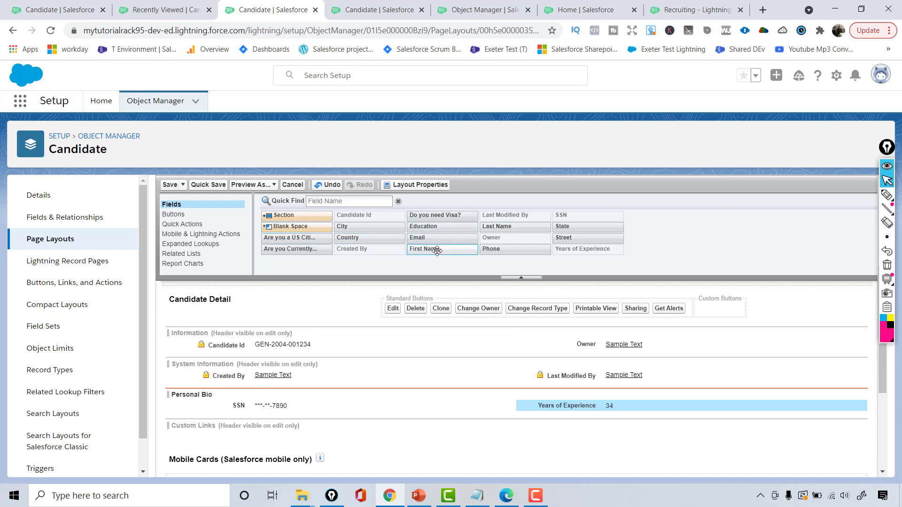
# Add First Name, Street and State to the Information section's first column and Last Name, City and Country to its second.
pyautogui.moveTo(427, 249); pyautogui.dragTo(358, 361)
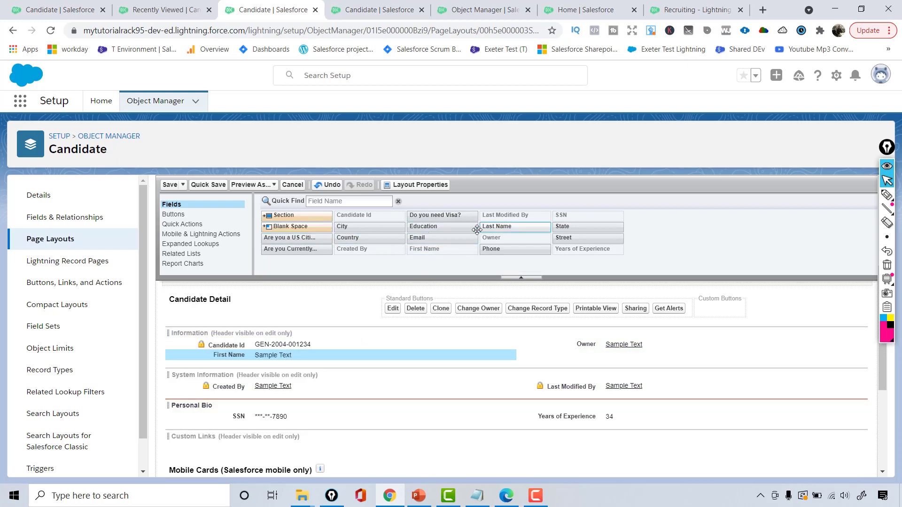
pyautogui.moveTo(499, 229); pyautogui.dragTo(611, 356)
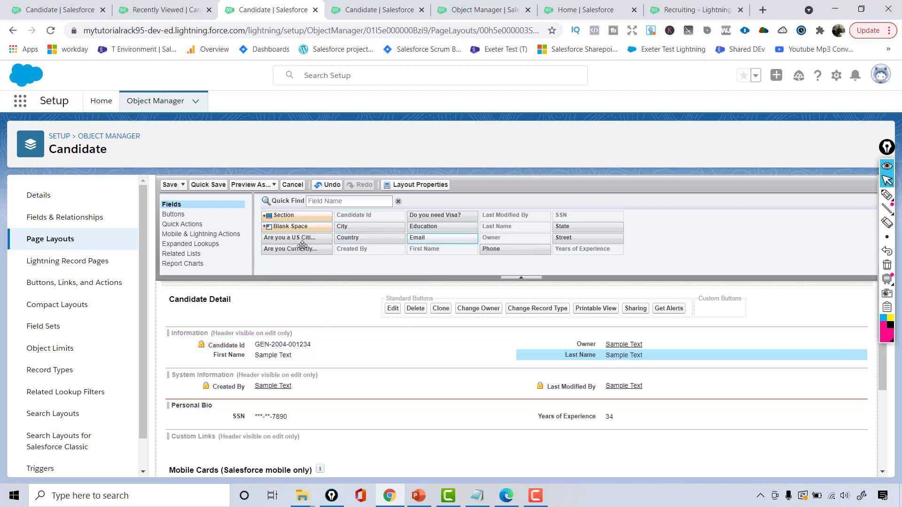
pyautogui.moveTo(559, 237); pyautogui.dragTo(400, 368)
pyautogui.moveTo(401, 367); pyautogui.dragTo(401, 362)
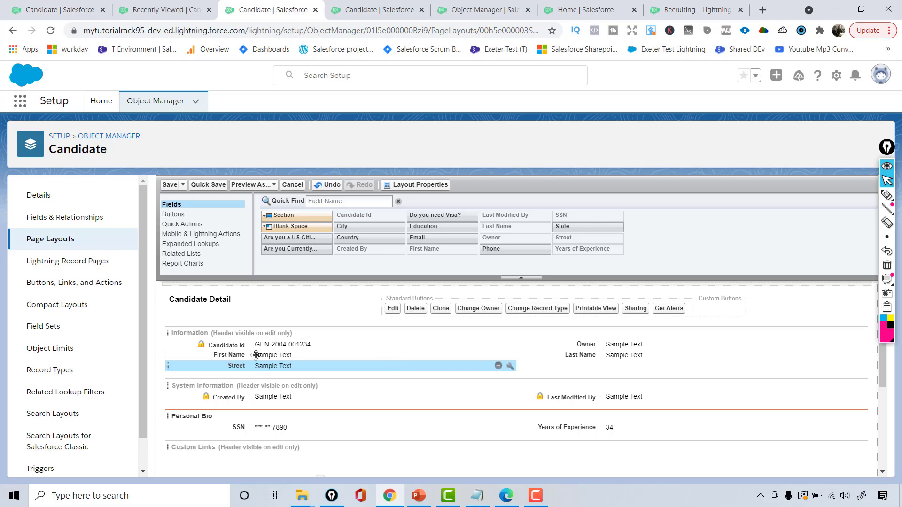
pyautogui.moveTo(358, 226); pyautogui.dragTo(564, 365)
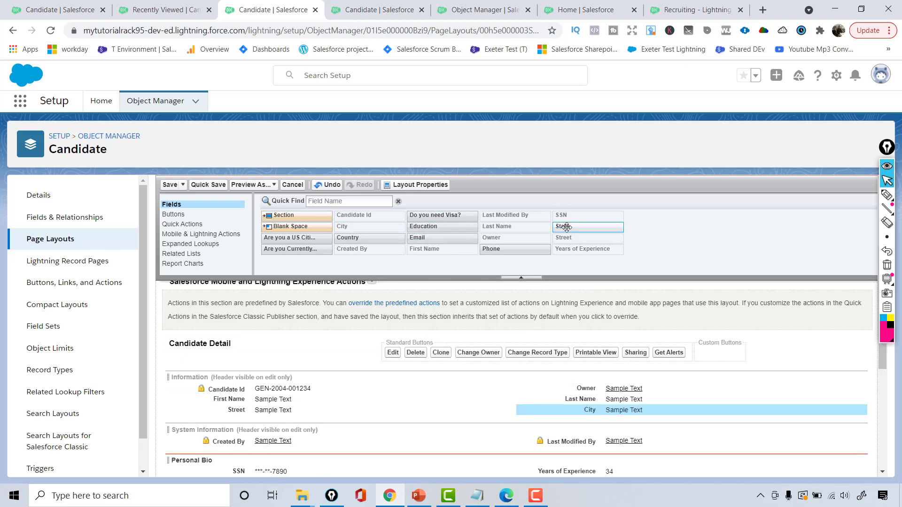
pyautogui.moveTo(562, 227); pyautogui.dragTo(458, 419)
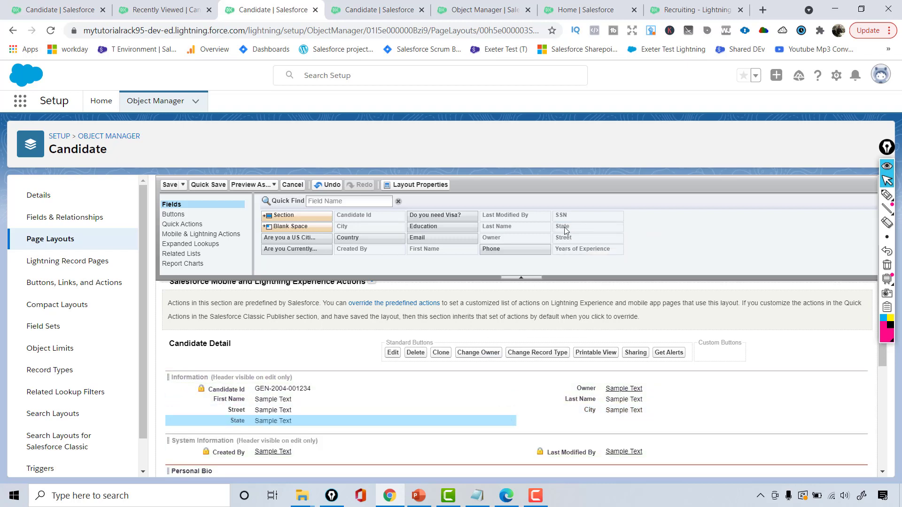
pyautogui.moveTo(349, 234); pyautogui.dragTo(616, 424)
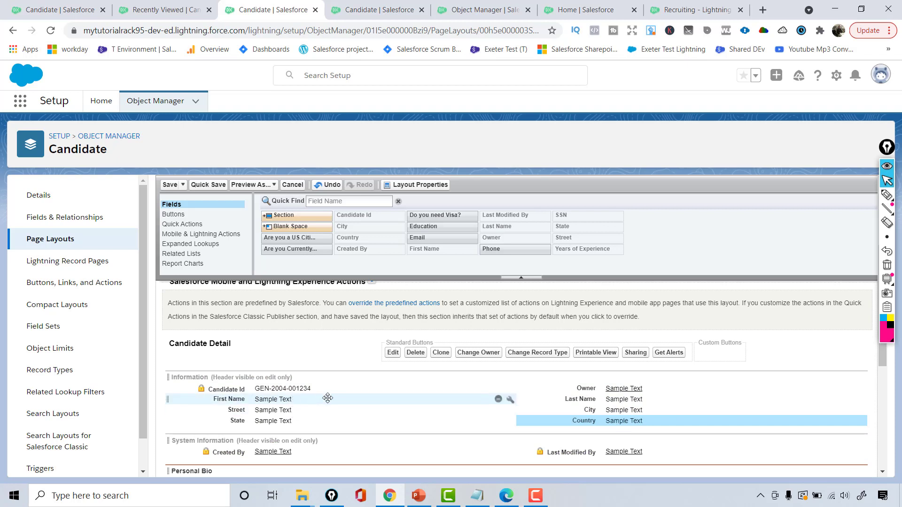
# Add Email and Education under SSN and Phone under Years of Experience in the Personal Bio section.
pyautogui.scroll(-2, 340, 348)
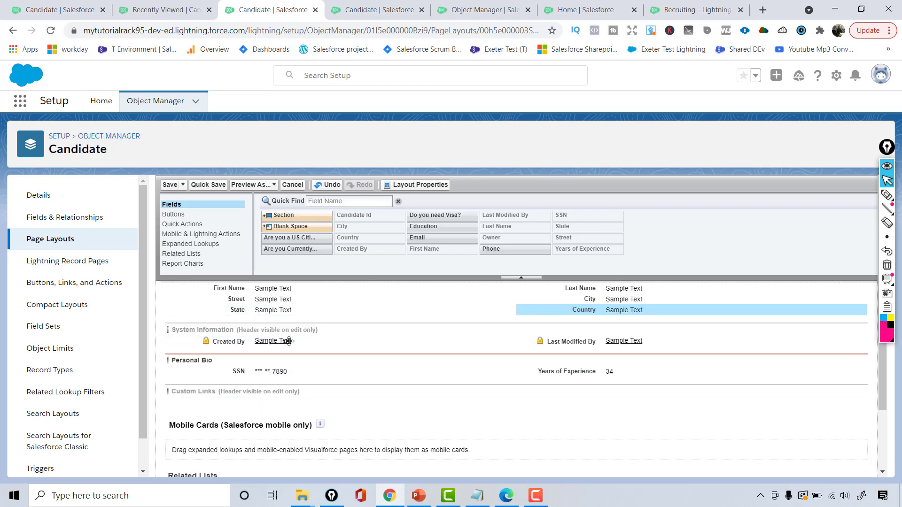
pyautogui.moveTo(421, 241); pyautogui.dragTo(376, 383)
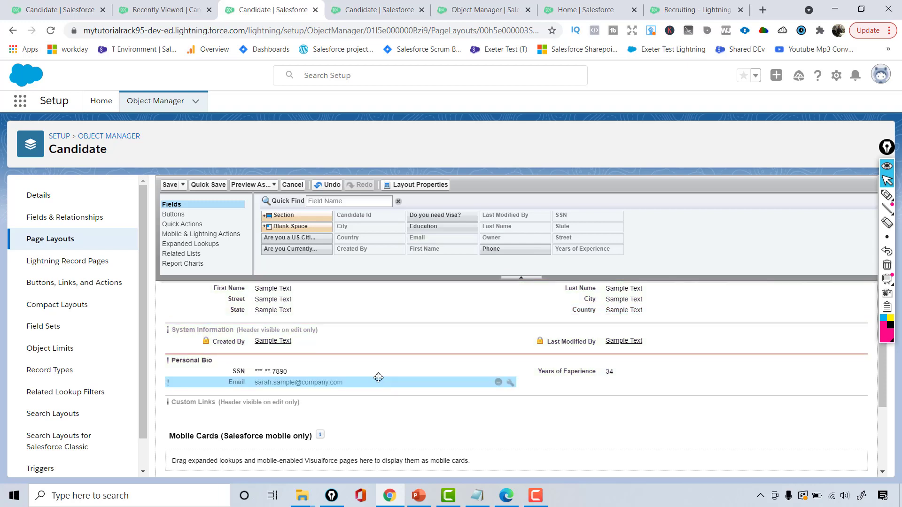
pyautogui.moveTo(514, 249); pyautogui.dragTo(564, 379)
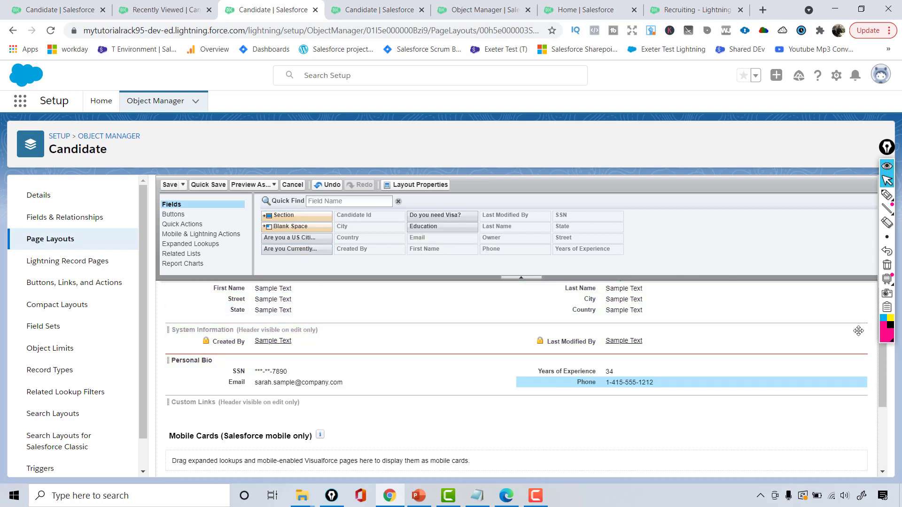
pyautogui.moveTo(443, 226); pyautogui.dragTo(395, 386)
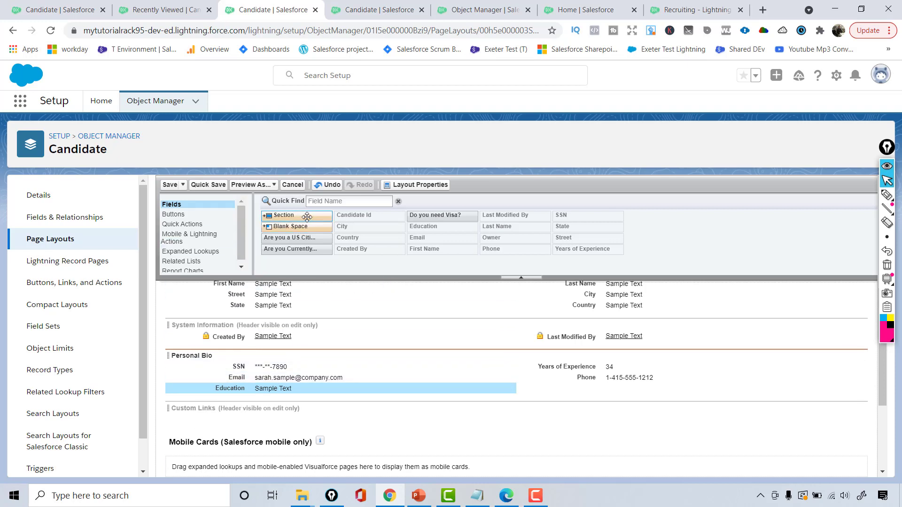
# Add a two-column section named Other between the Information and System Information sections.
pyautogui.moveTo(298, 216); pyautogui.dragTo(292, 362)
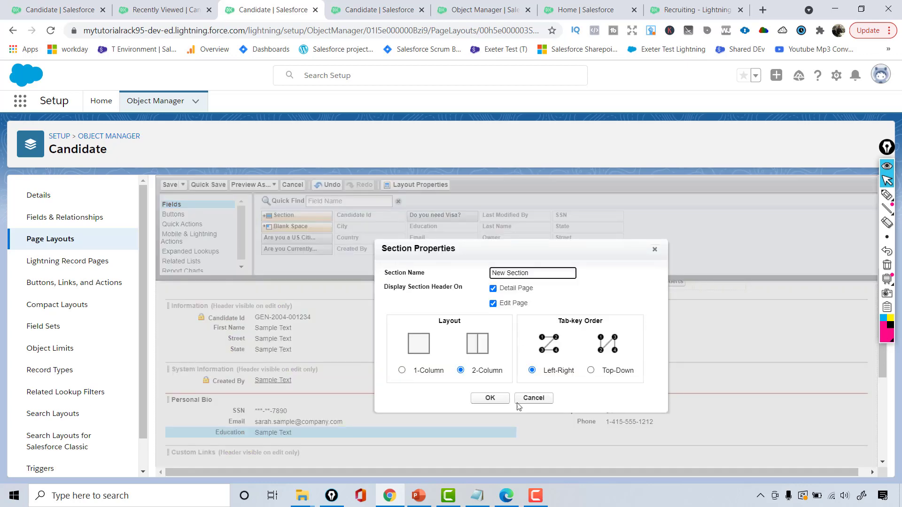
pyautogui.hotkey('ctrl', 'a')
pyautogui.write('Other')
pyautogui.click(501, 402)
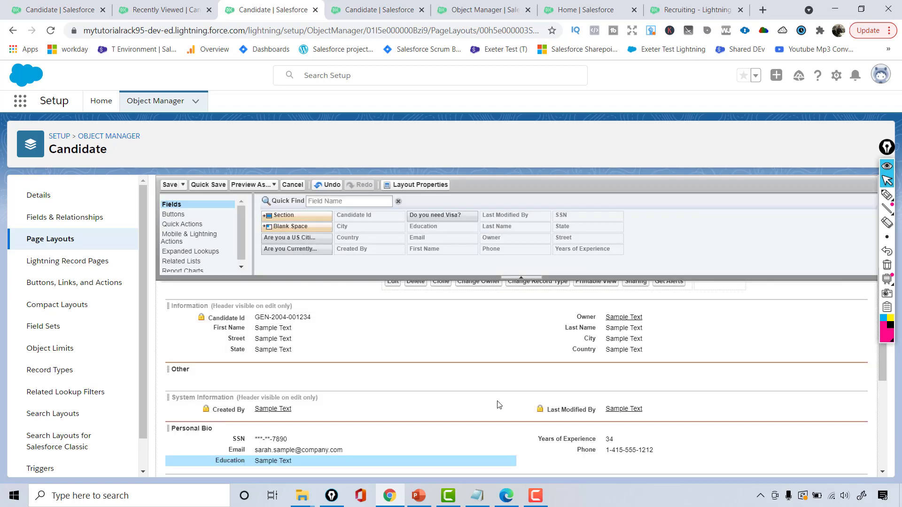
# Reorder the layout sections so Information comes first, followed by Personal Bio, Other and System Information.
pyautogui.moveTo(220, 397); pyautogui.dragTo(220, 450)
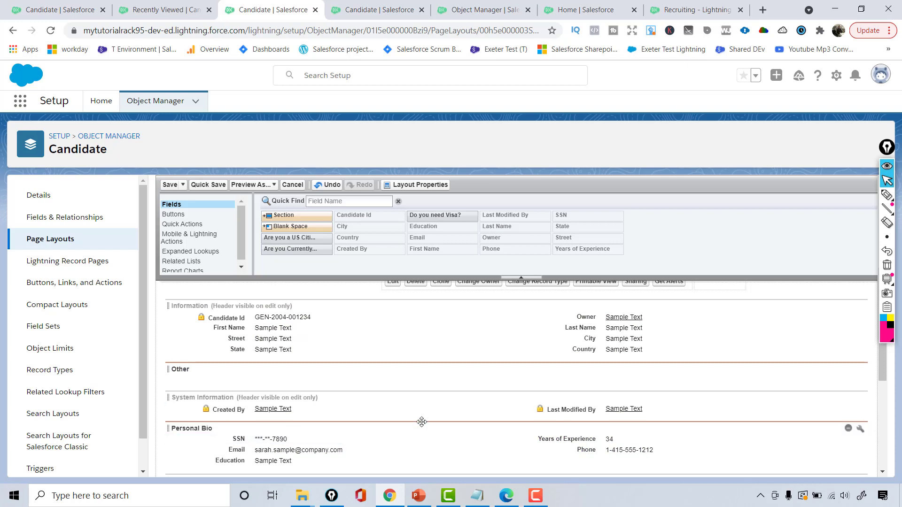
pyautogui.moveTo(422, 424); pyautogui.dragTo(402, 365)
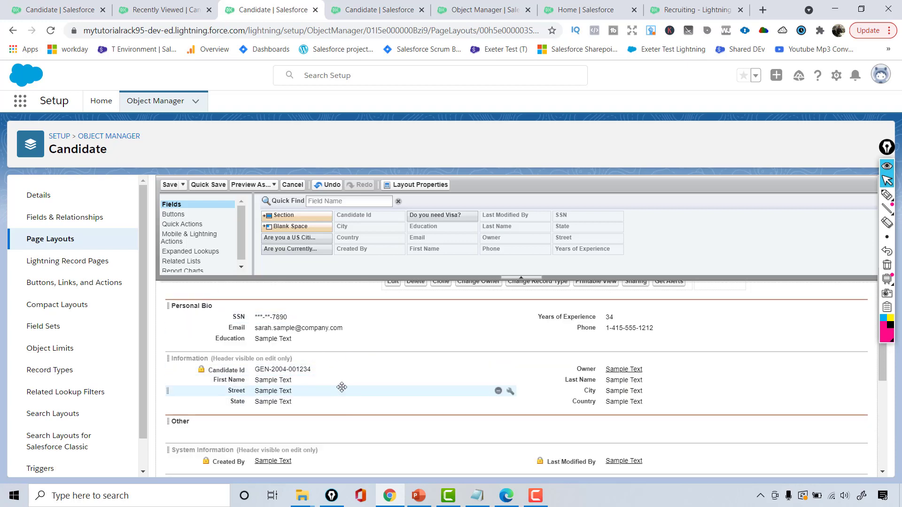
pyautogui.scroll(1, 341, 386)
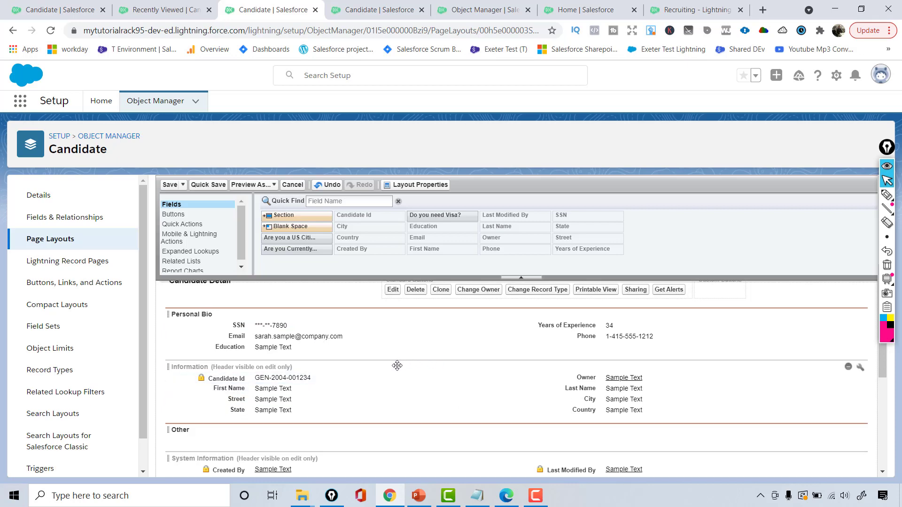
pyautogui.moveTo(397, 366); pyautogui.dragTo(297, 329)
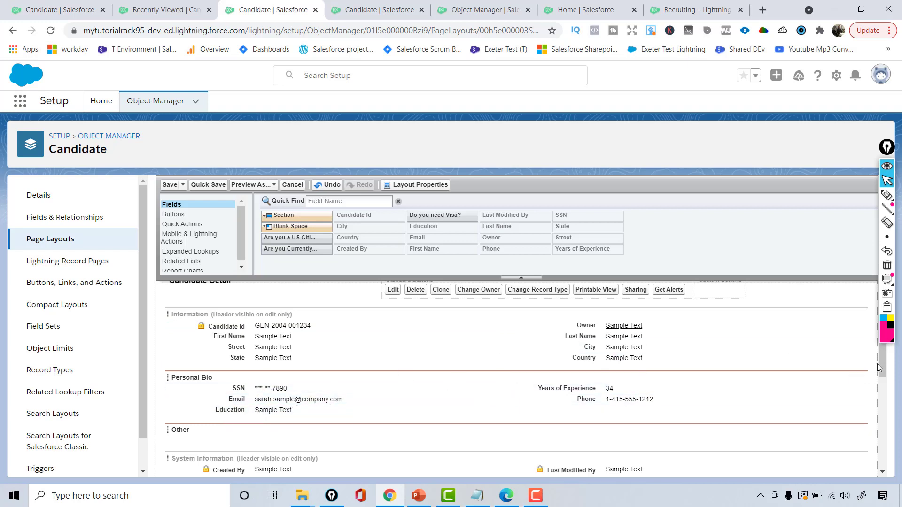
# Add the fields Are you Currently Employed?, Do you need Visa? and Are you a US Citizen? to the Other section.
pyautogui.scroll(-2, 889, 401)
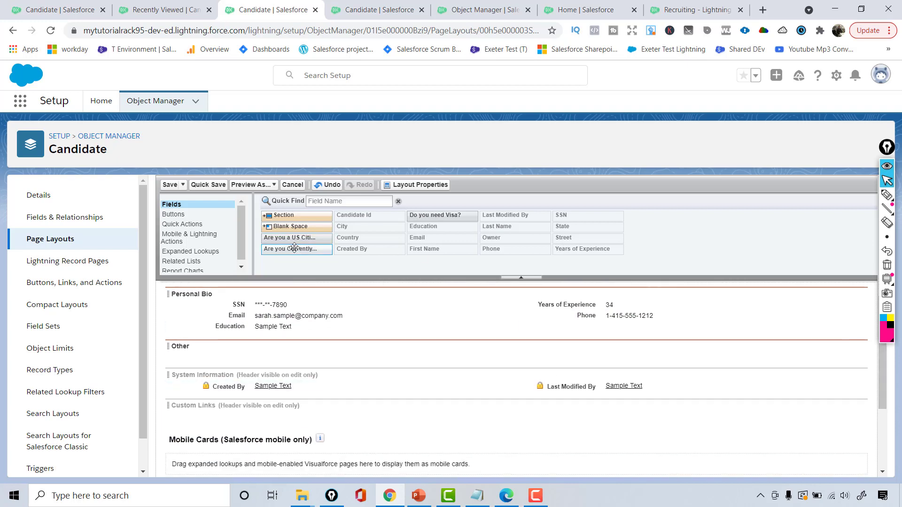
pyautogui.moveTo(294, 248); pyautogui.dragTo(282, 357)
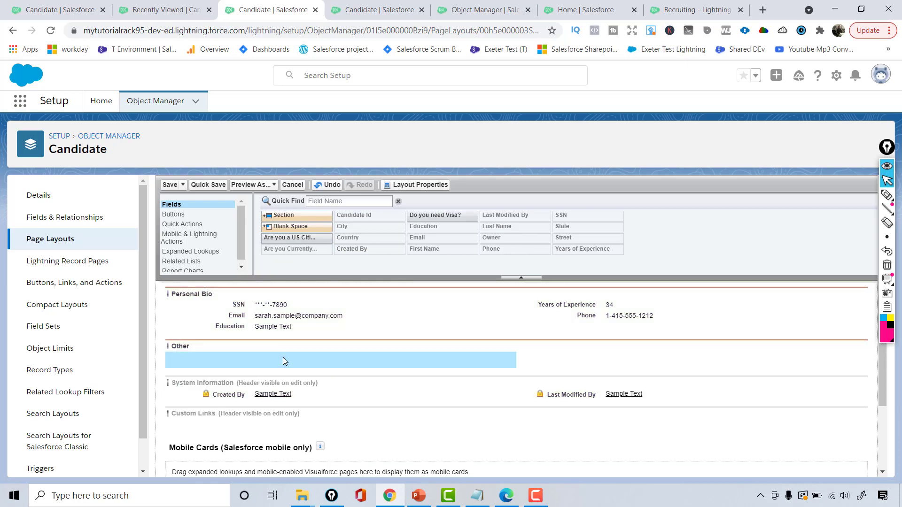
pyautogui.moveTo(432, 213); pyautogui.dragTo(567, 354)
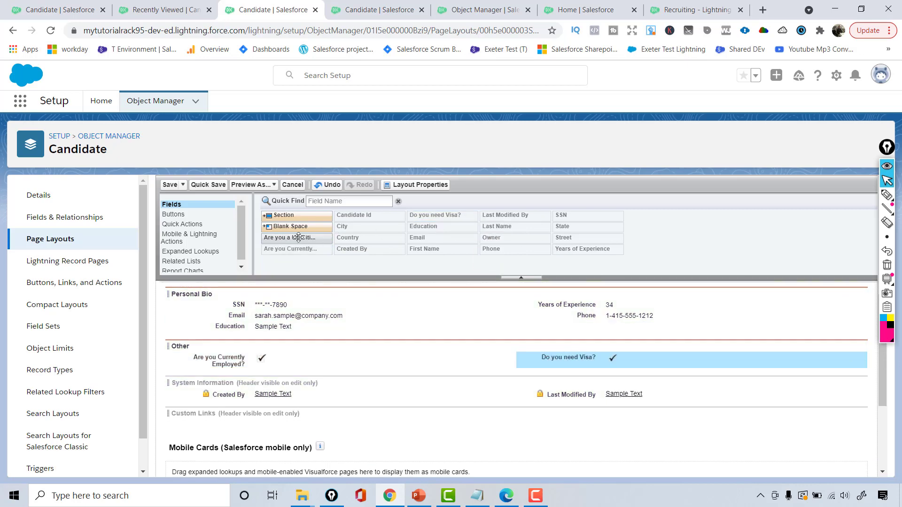
pyautogui.moveTo(295, 238); pyautogui.dragTo(306, 369)
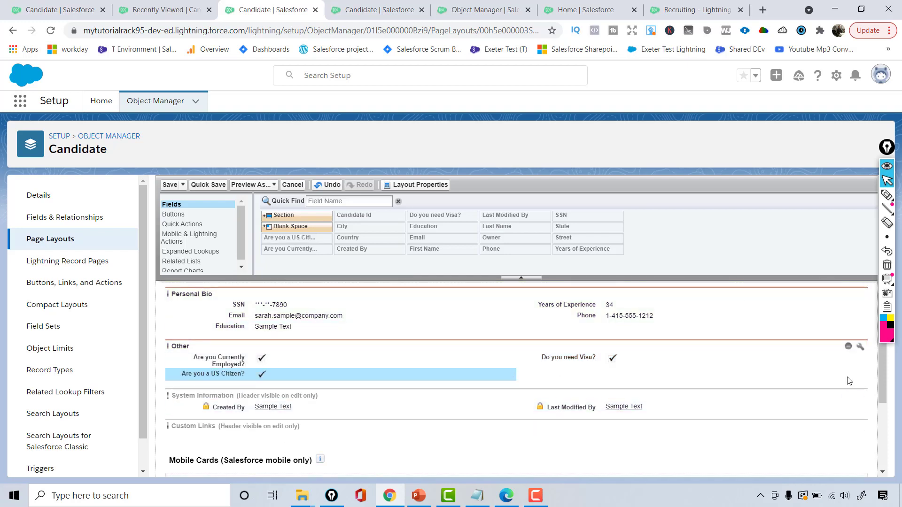
# Quick-save the Candidate Layout, keeping the layout editor open.
pyautogui.moveTo(887, 393); pyautogui.dragTo(872, 307)
pyautogui.scroll(5, 527, 176)
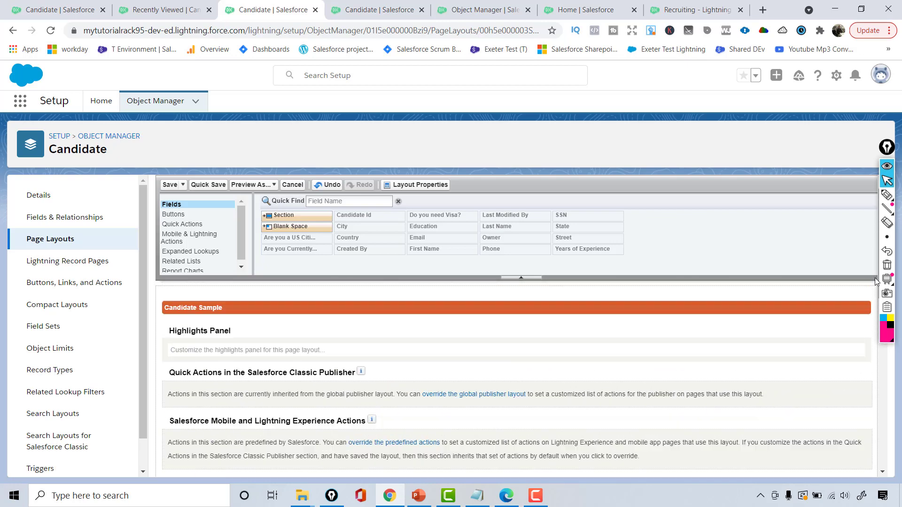
pyautogui.click(213, 197)
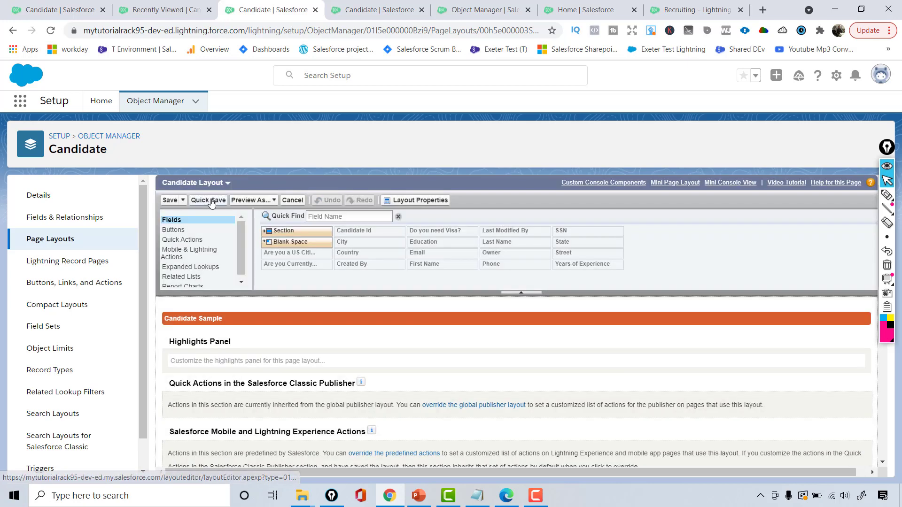
# Save the Candidate Layout and close the layout editor.
pyautogui.click(171, 201)
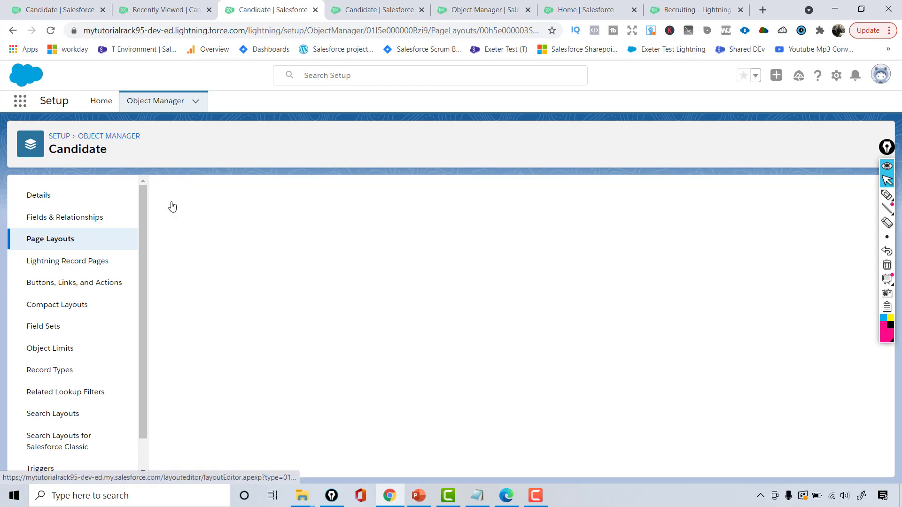
# Reload the Candidates list in the Recruiting app and open candidate record C-0002.
pyautogui.click(157, 10)
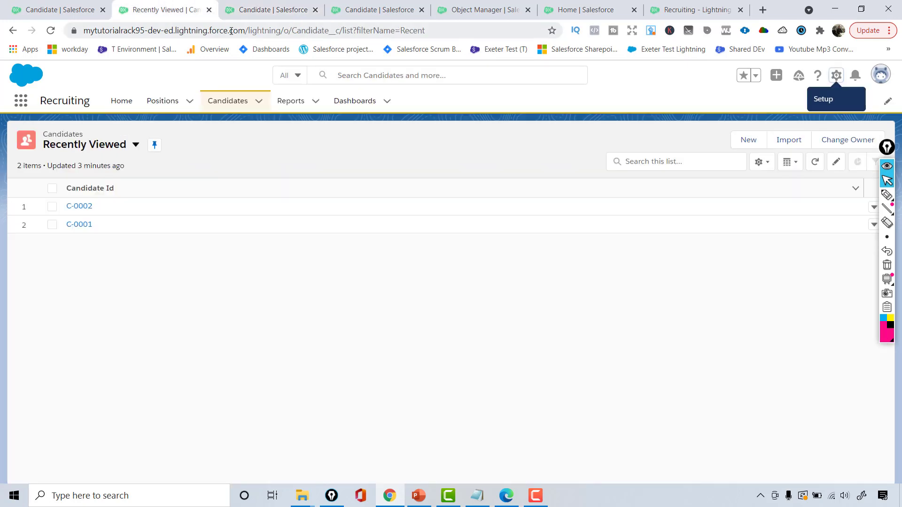
pyautogui.click(172, 27)
pyautogui.press('Return')
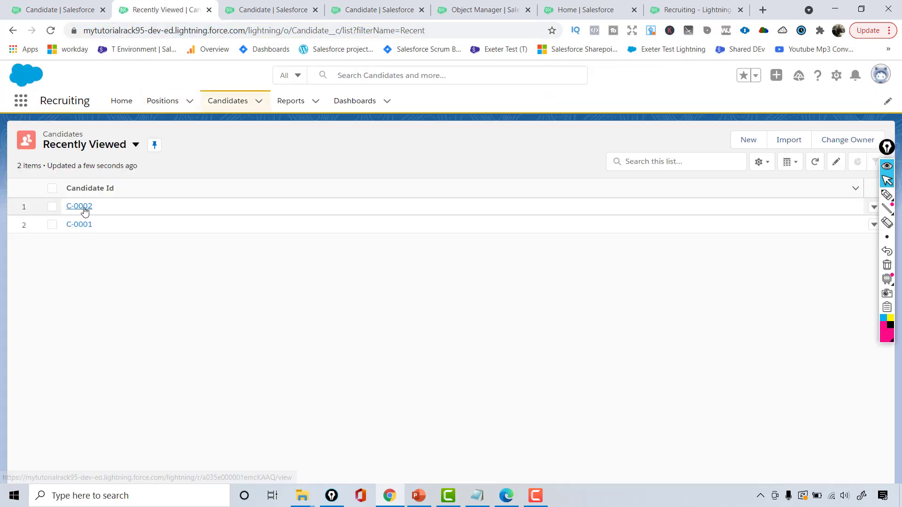
pyautogui.click(83, 211)
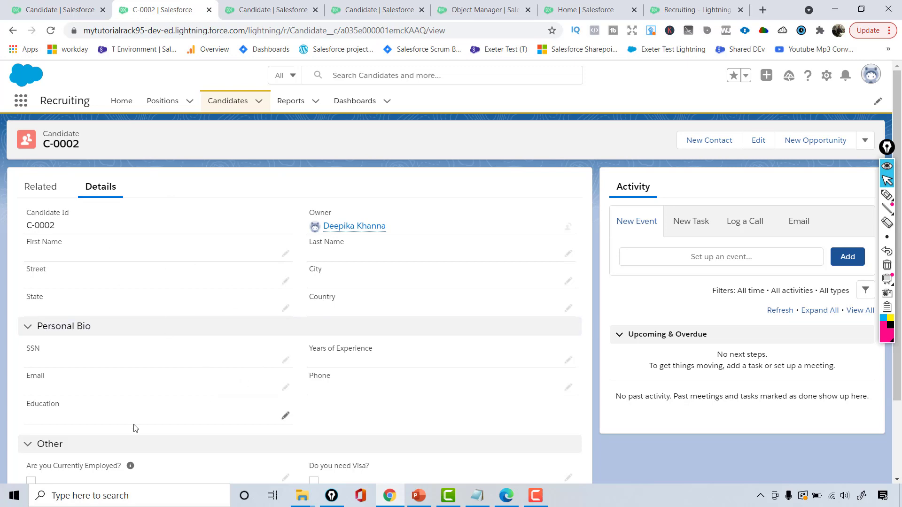
# Show the help text of the Are you Currently Employed? field and review the remaining fields in the record's Other section.
pyautogui.moveTo(132, 466)
pyautogui.moveTo(46, 464); pyautogui.dragTo(115, 475)
pyautogui.moveTo(130, 467)
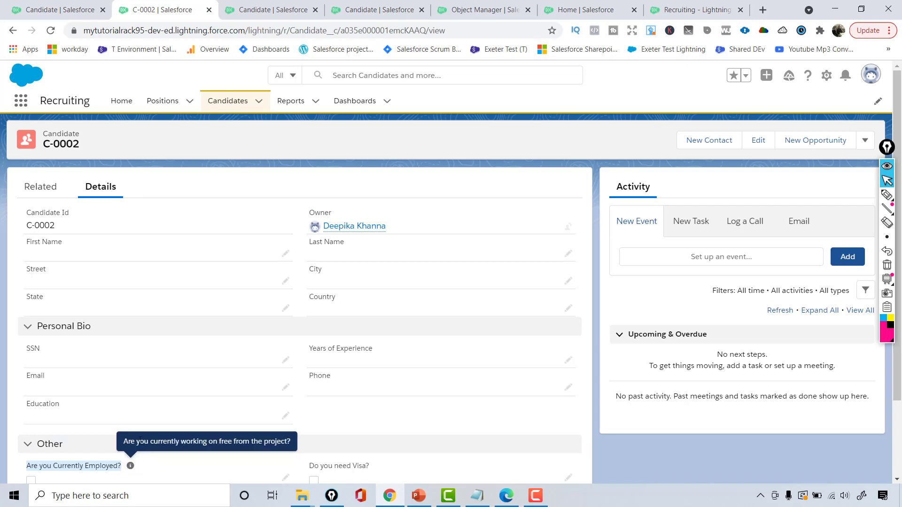
pyautogui.moveTo(140, 439); pyautogui.dragTo(130, 464)
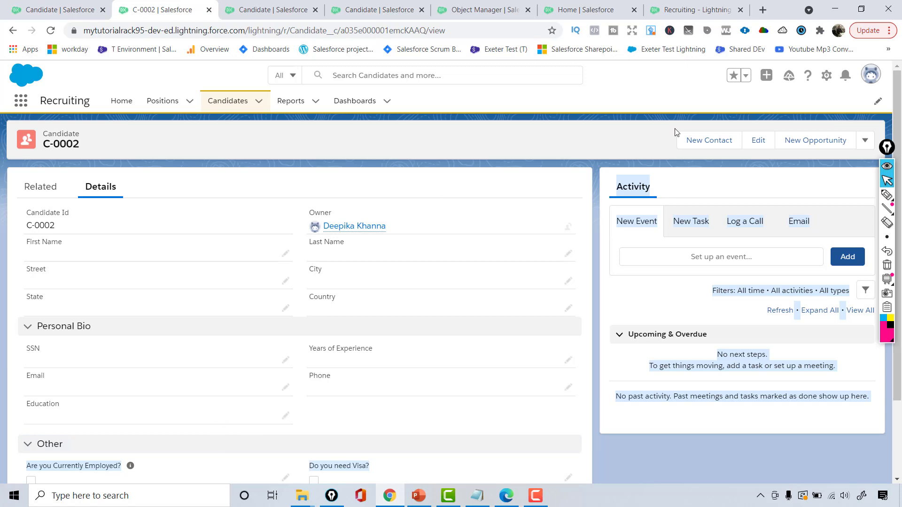
pyautogui.scroll(-2, 900, 154)
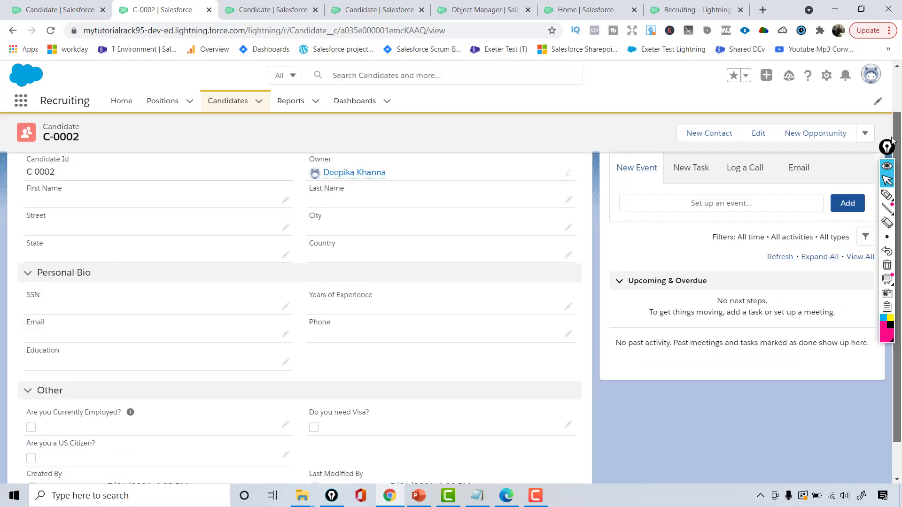
pyautogui.moveTo(900, 154); pyautogui.dragTo(900, 61)
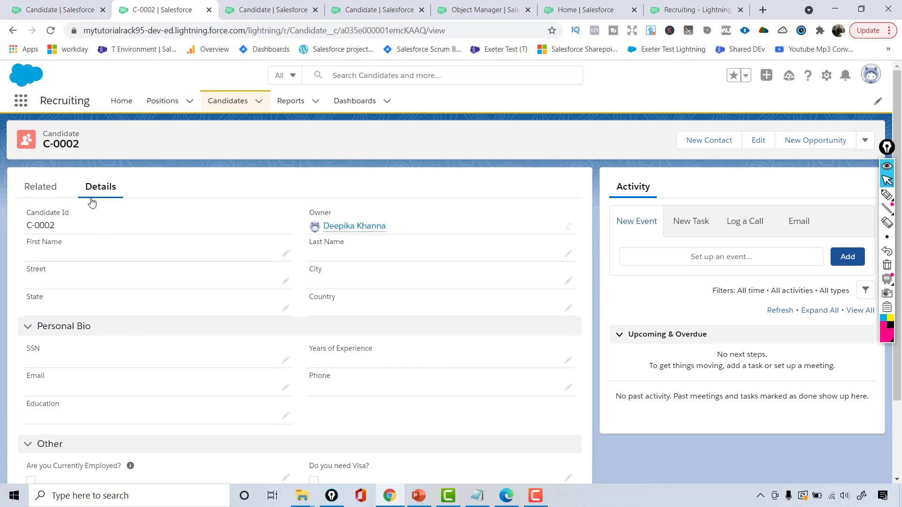
# Collapse and re-expand the Personal Bio and Other sections on the candidate record's details.
pyautogui.click(39, 332)
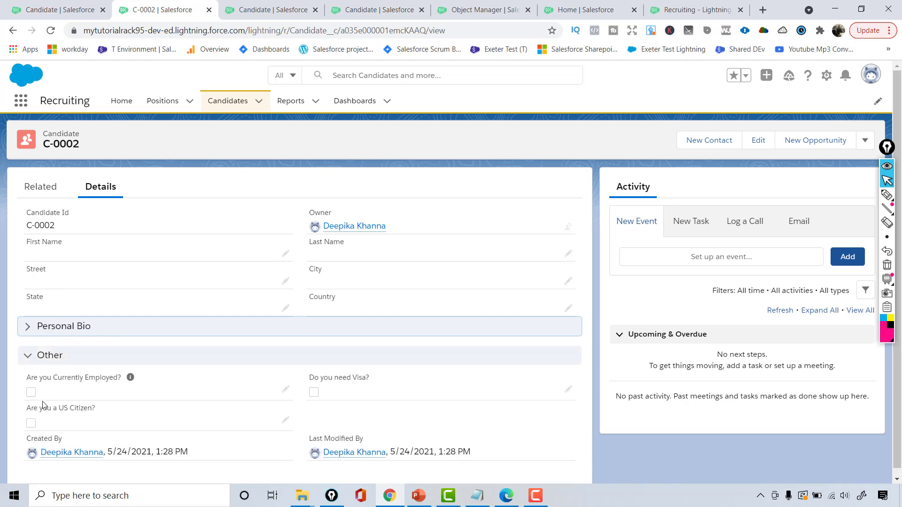
pyautogui.click(43, 355)
pyautogui.click(44, 355)
pyautogui.hotkey('shift', 'Tab')
pyautogui.press('Return')
pyautogui.hotkey('shift', 'Tab')
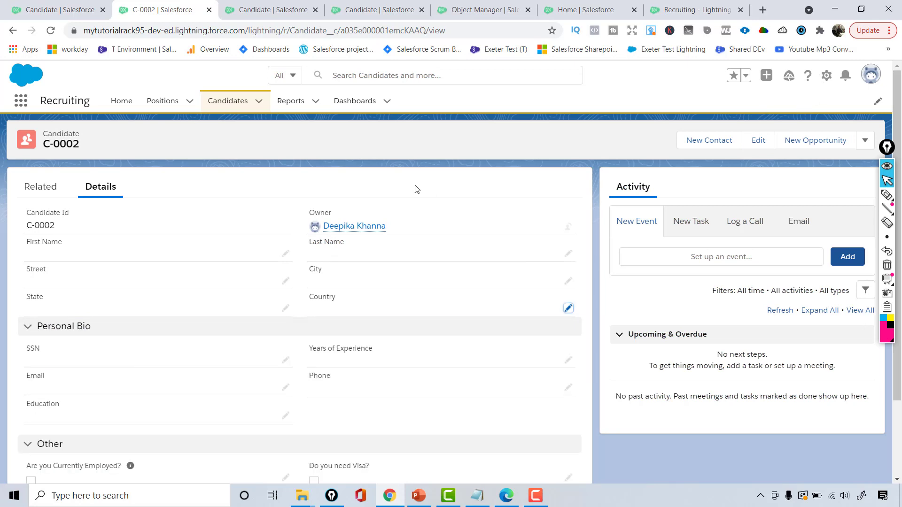